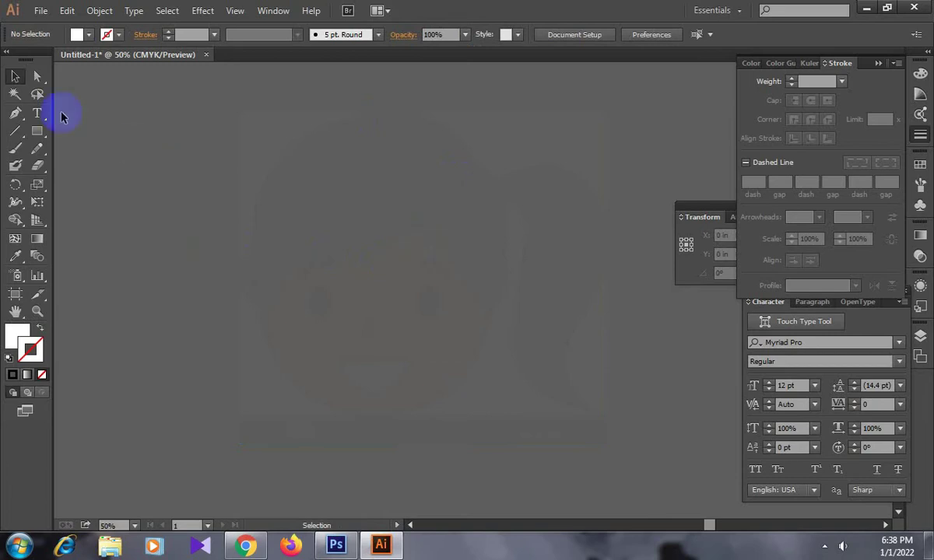
- Begin a curved Pen path up the hair crown's left side, and set it to no fill with a black stroke
{"action": "scroll", "coordinate": [720, 491], "scroll_direction": "up", "scroll_amount": 1}
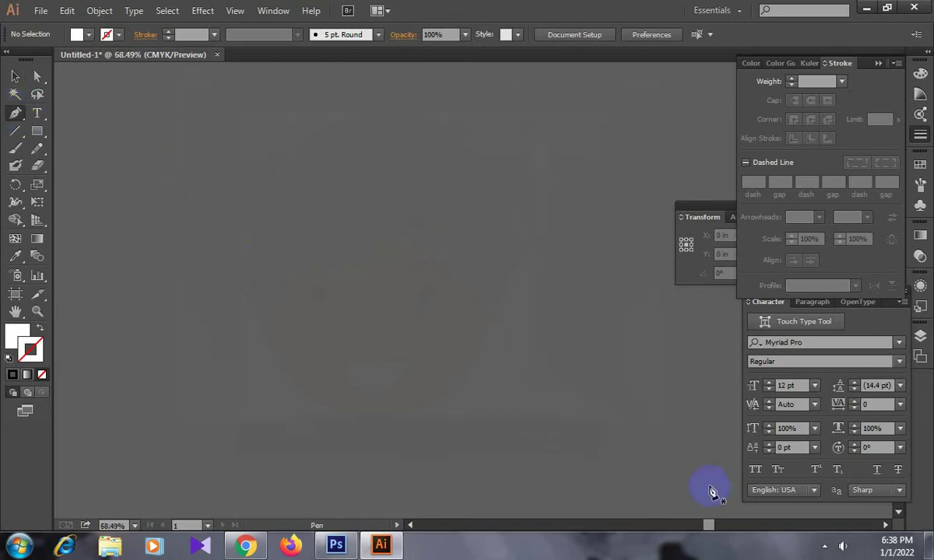
{"action": "left_click", "coordinate": [183, 285]}
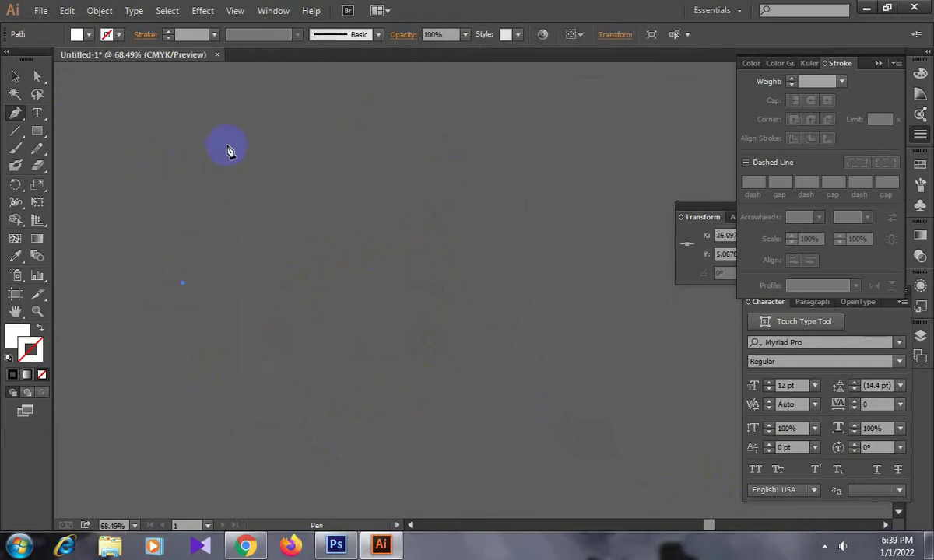
{"action": "mouse_move", "coordinate": [286, 104]}
{"action": "left_mouse_down"}
{"action": "mouse_move", "coordinate": [350, 86]}
{"action": "mouse_move", "coordinate": [387, 53]}
{"action": "mouse_move", "coordinate": [401, 127]}
{"action": "mouse_move", "coordinate": [383, 126]}
{"action": "left_mouse_up"}
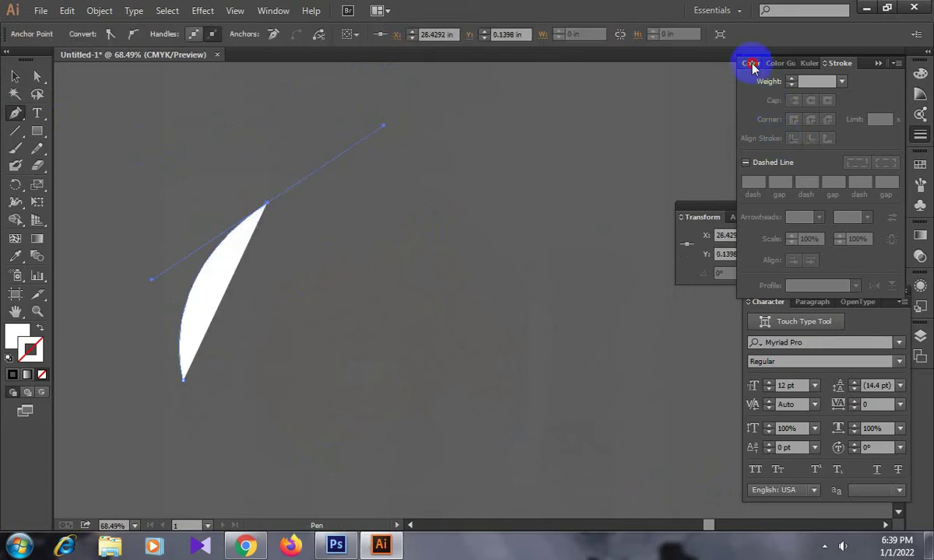
{"action": "left_click", "coordinate": [751, 63]}
{"action": "left_click", "coordinate": [762, 141]}
{"action": "left_click", "coordinate": [748, 94]}
{"action": "left_click", "coordinate": [746, 158]}
- Continue the path over the crown and close it along the hairline into a cap-like hair shape, ending at the left temple
{"action": "left_click", "coordinate": [267, 205]}
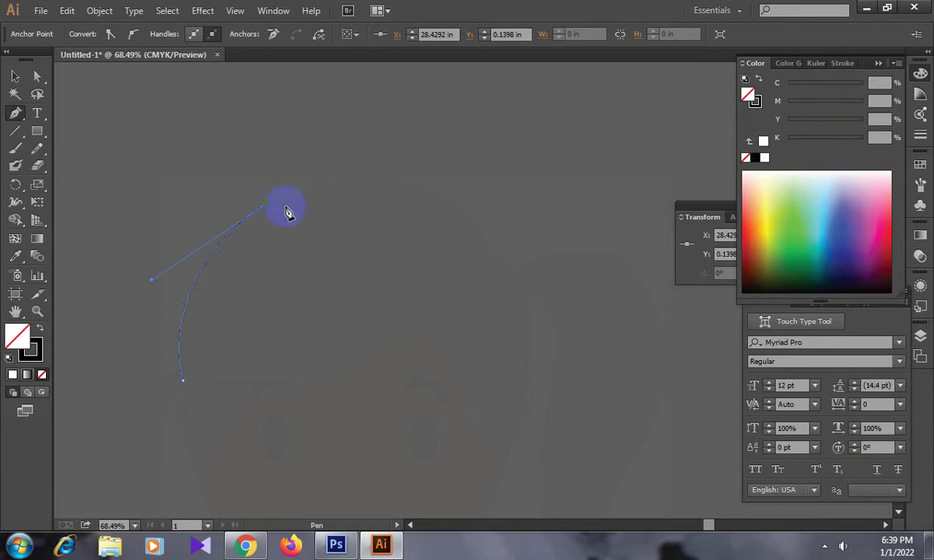
{"action": "left_click_drag", "start_coordinate": [488, 246], "coordinate": [566, 373]}
{"action": "left_click", "coordinate": [489, 246]}
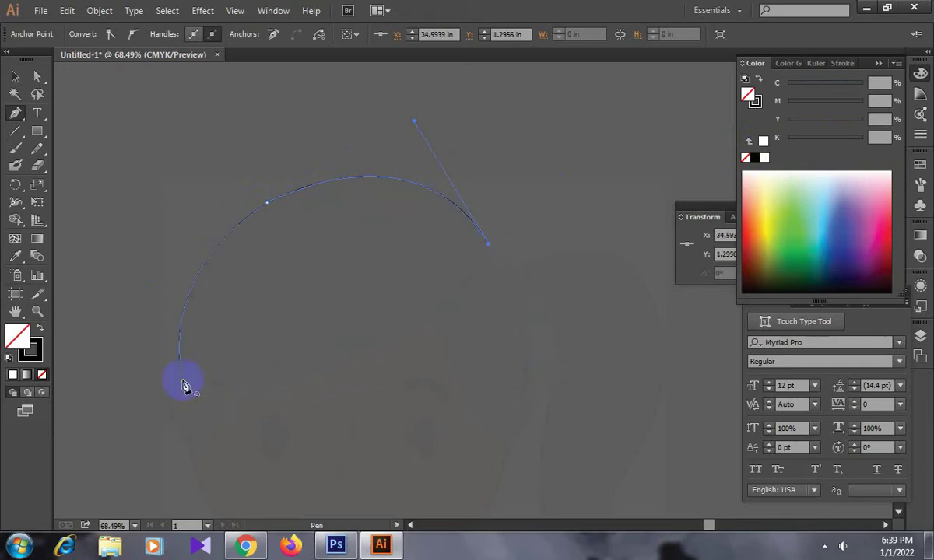
{"action": "left_click_drag", "start_coordinate": [185, 388], "coordinate": [70, 370]}
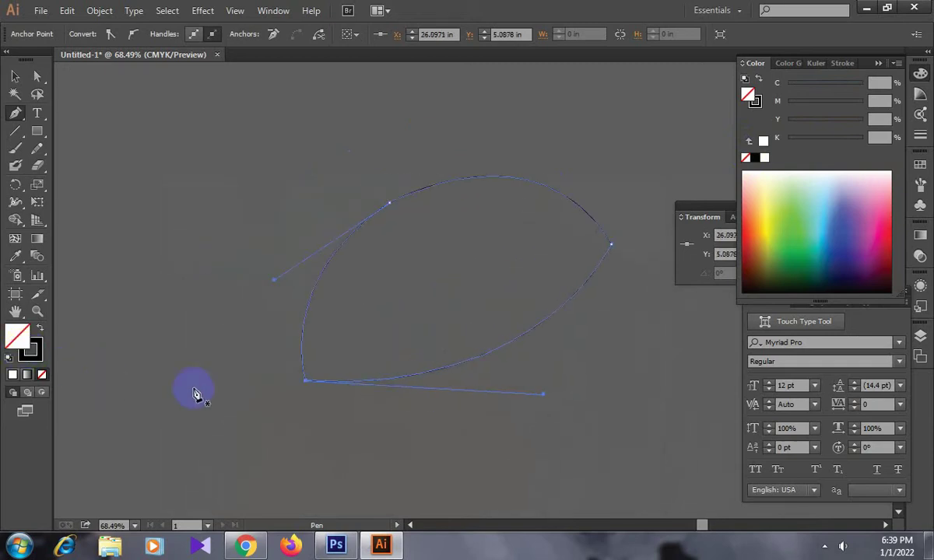
{"action": "left_click", "coordinate": [15, 75]}
{"action": "left_click", "coordinate": [87, 119]}
- Trace the ponytail's outer edge with the Pen tool, from the hair cap's right corner over the rounded top and down its right side
{"action": "left_click", "coordinate": [15, 113]}
{"action": "left_click_drag", "start_coordinate": [523, 355], "coordinate": [380, 297]}
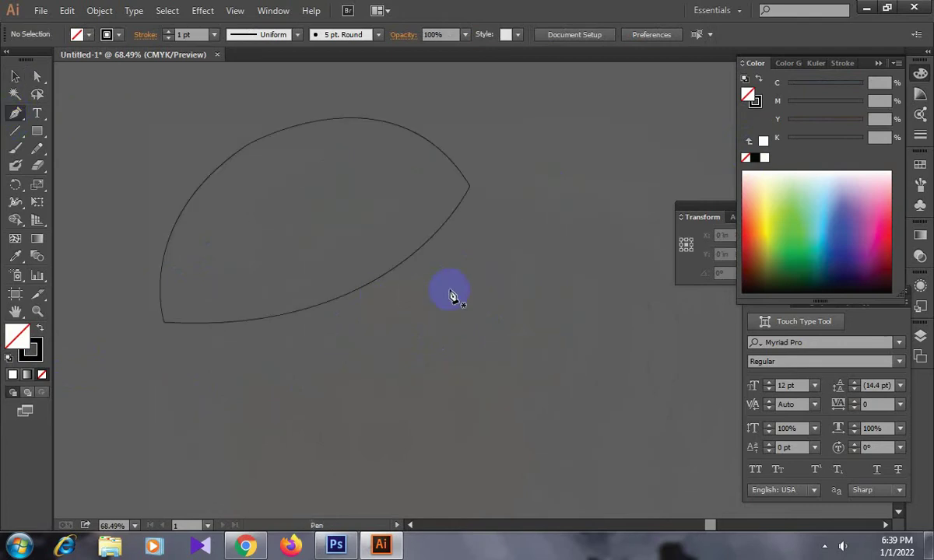
{"action": "left_click", "coordinate": [470, 188]}
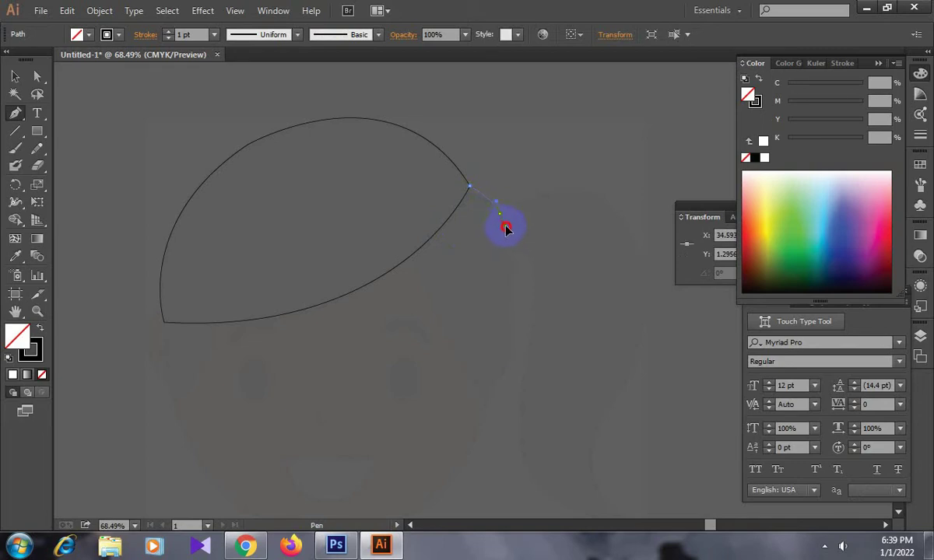
{"action": "left_click_drag", "start_coordinate": [508, 234], "coordinate": [499, 212]}
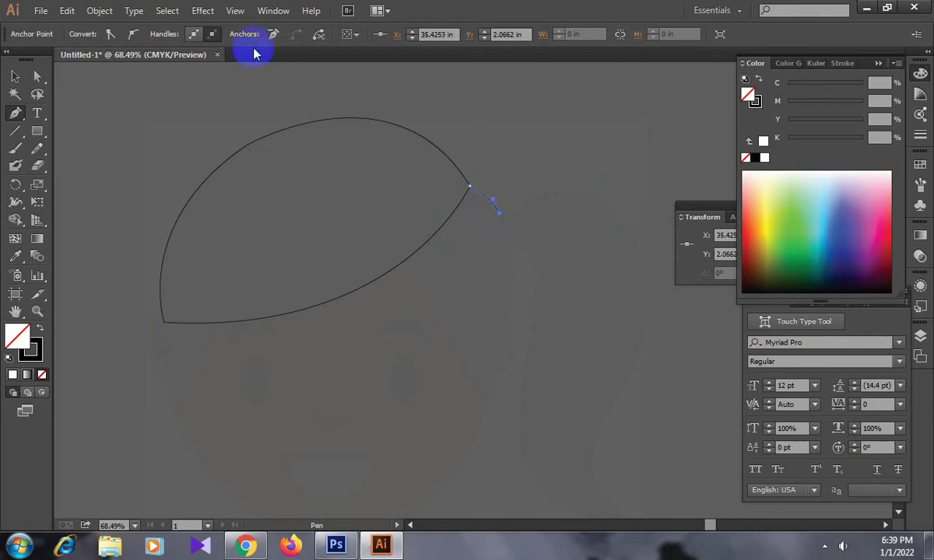
{"action": "left_click_drag", "start_coordinate": [603, 200], "coordinate": [663, 234]}
{"action": "left_click_drag", "start_coordinate": [611, 304], "coordinate": [594, 236]}
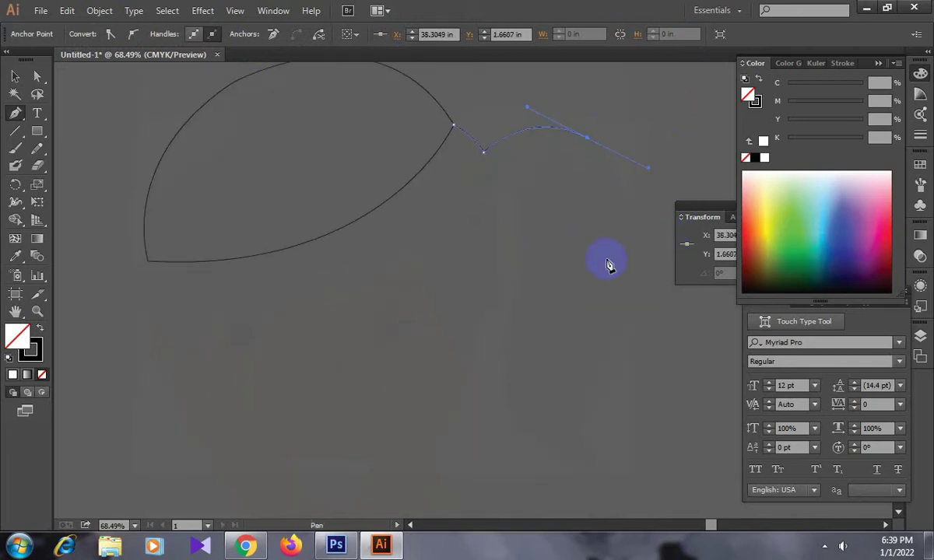
{"action": "left_click_drag", "start_coordinate": [601, 331], "coordinate": [569, 408]}
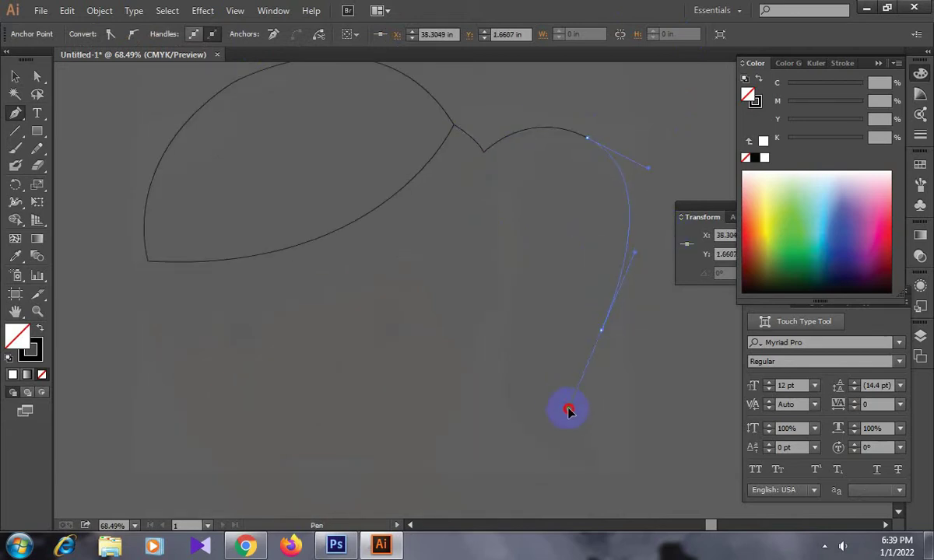
- Continue the ponytail outline to its pointed lower tip and back up the inner edge to the side of the head
{"action": "left_click_drag", "start_coordinate": [615, 468], "coordinate": [512, 297]}
{"action": "left_click_drag", "start_coordinate": [491, 180], "coordinate": [439, 177]}
{"action": "left_click", "coordinate": [492, 183]}
{"action": "left_click_drag", "start_coordinate": [475, 315], "coordinate": [496, 278]}
{"action": "key", "text": "ctrl+z"}
{"action": "left_click", "coordinate": [511, 150]}
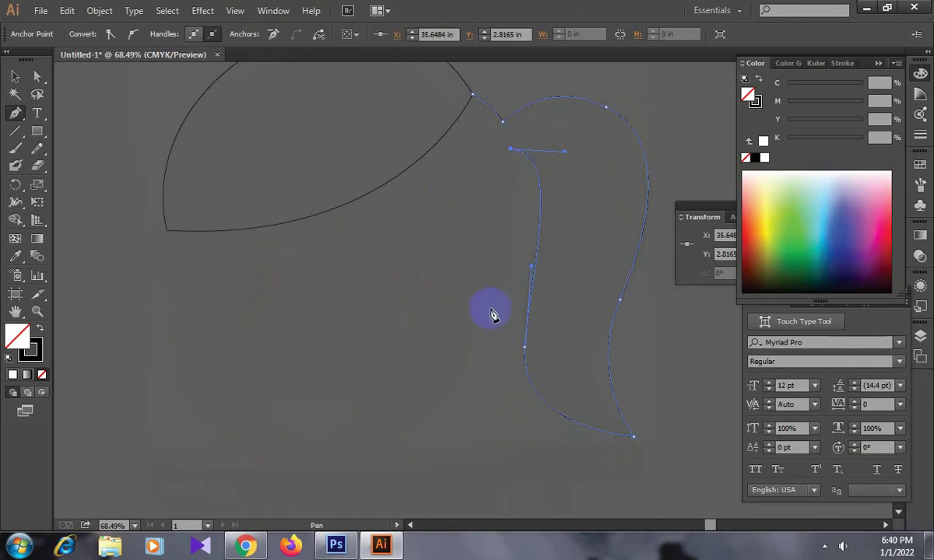
- Extend the path down the right cheek, around the chin and up the left cheek to the hair cap's left corner
{"action": "left_click_drag", "start_coordinate": [490, 308], "coordinate": [461, 399]}
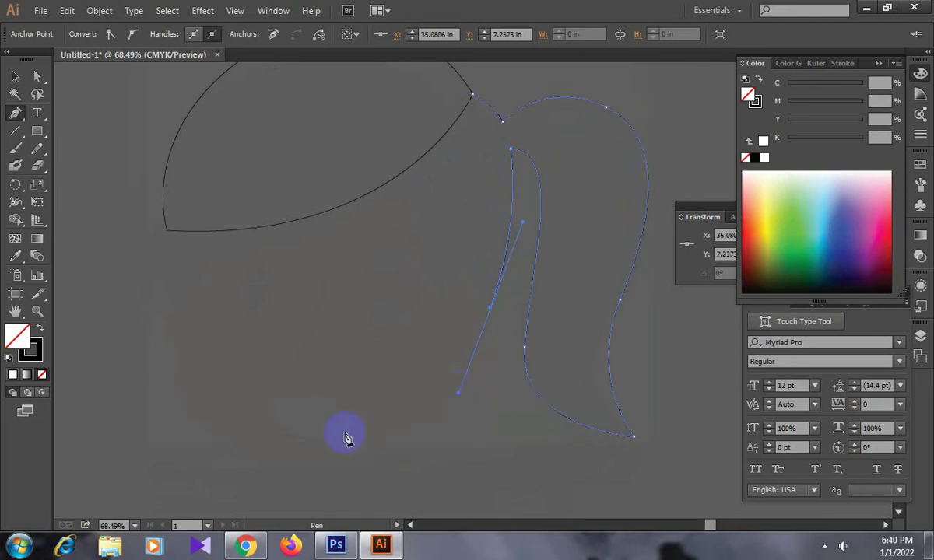
{"action": "left_click_drag", "start_coordinate": [277, 432], "coordinate": [166, 389]}
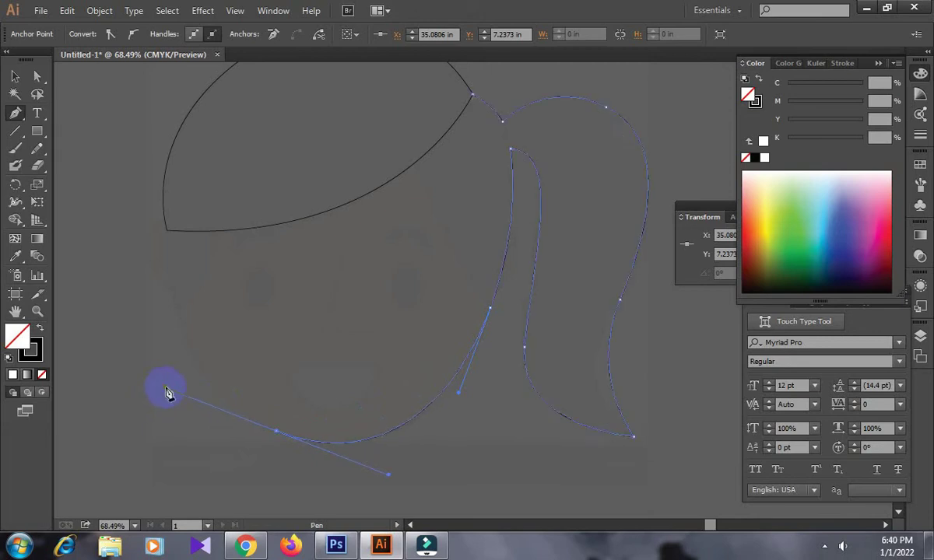
{"action": "key", "text": "ctrl+z"}
{"action": "left_click_drag", "start_coordinate": [263, 426], "coordinate": [134, 376]}
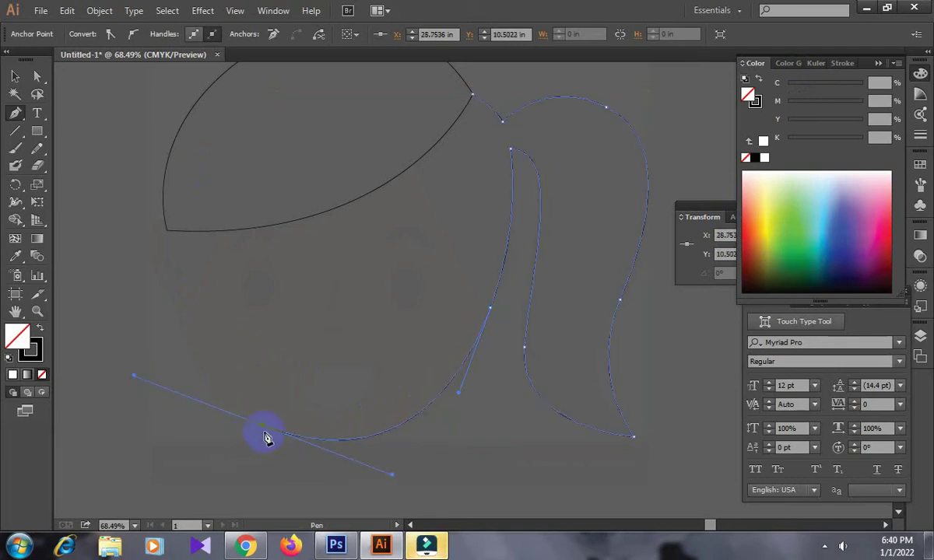
{"action": "left_click", "coordinate": [166, 232]}
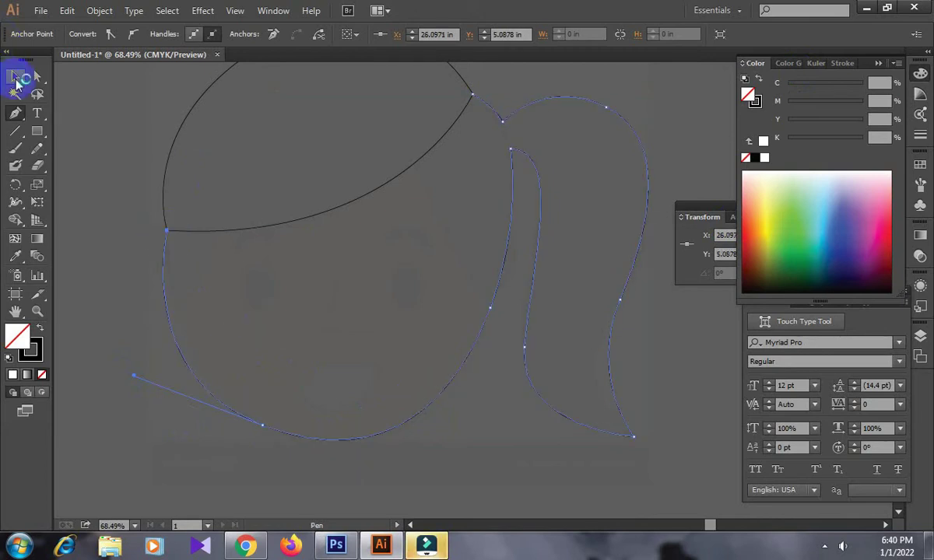
{"action": "left_click", "coordinate": [15, 75]}
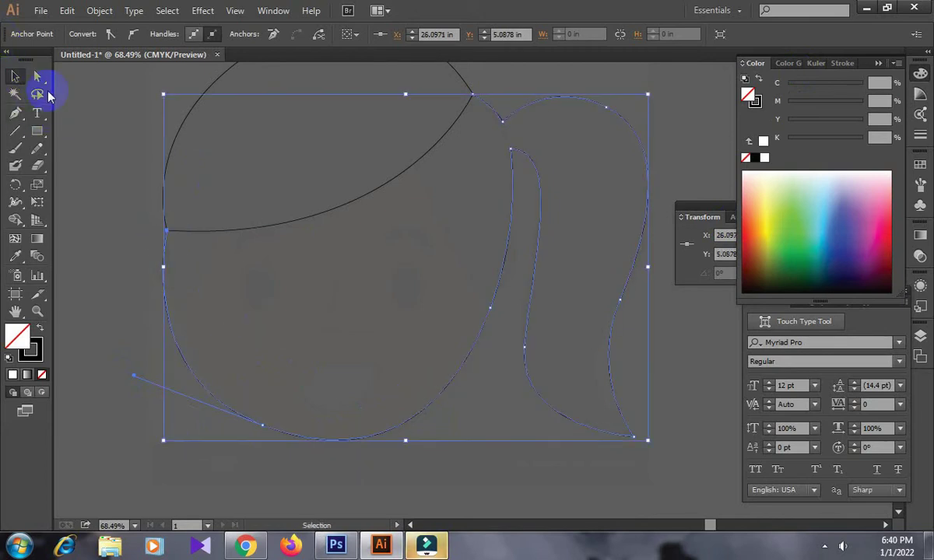
{"action": "left_click", "coordinate": [86, 125]}
- Adjust the curve of the face outline at the lower left jaw with the Direct Selection tool
{"action": "left_click", "coordinate": [37, 76]}
{"action": "left_click_drag", "start_coordinate": [204, 388], "coordinate": [150, 386]}
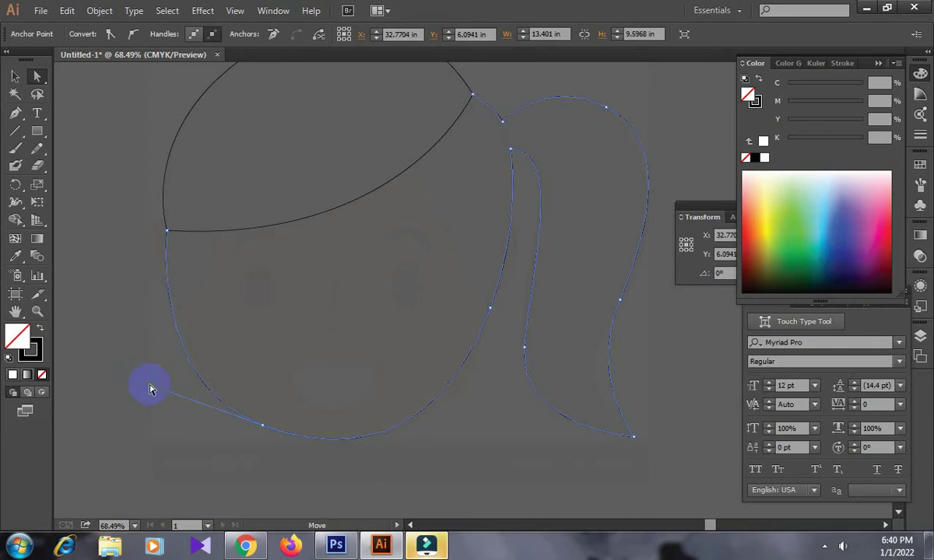
{"action": "left_click", "coordinate": [127, 284]}
- Draw a slightly curved side-hair line from the hairline down to the right cheek with the Pen tool
{"action": "left_click", "coordinate": [15, 114]}
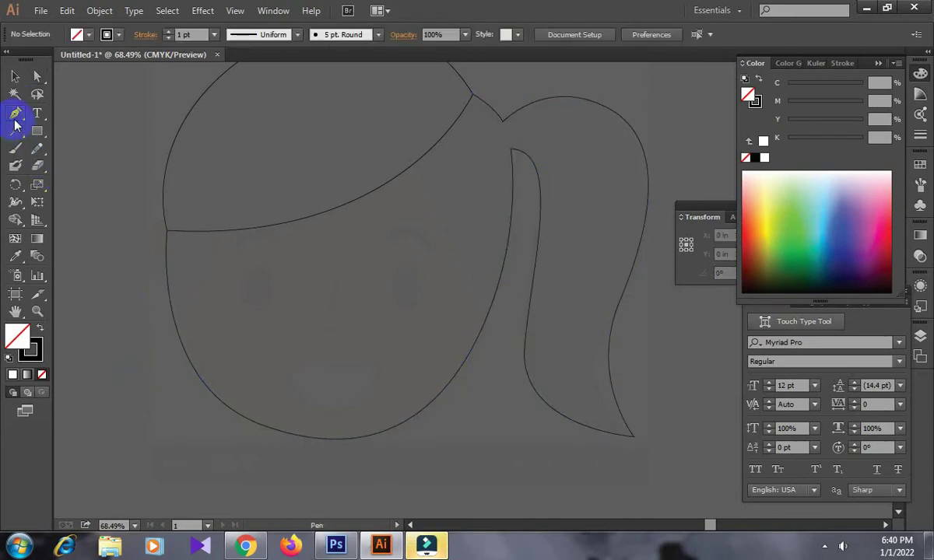
{"action": "left_click", "coordinate": [413, 164]}
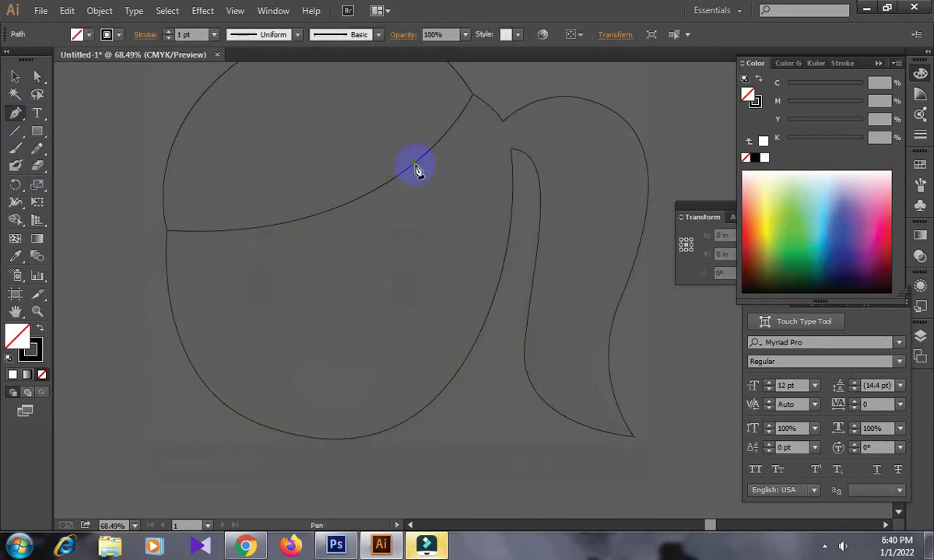
{"action": "left_click_drag", "start_coordinate": [492, 307], "coordinate": [519, 346]}
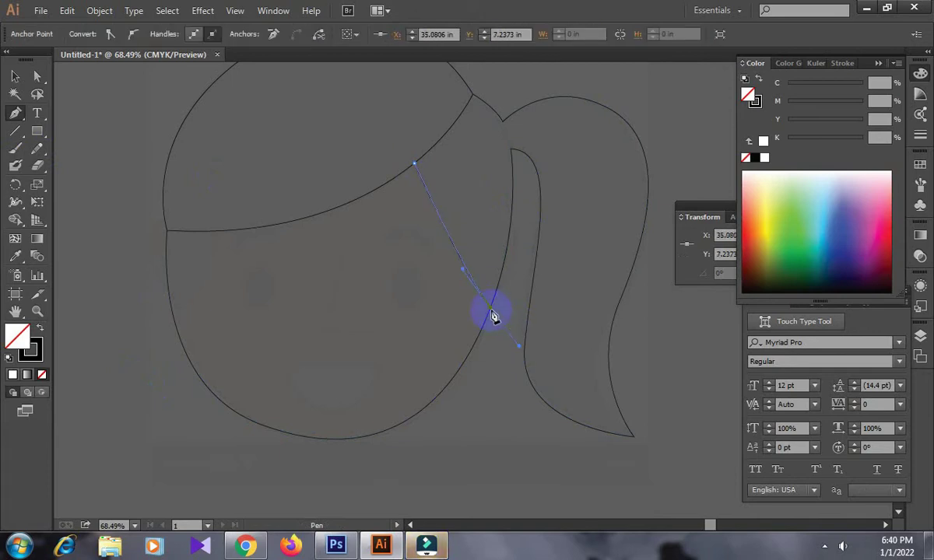
{"action": "left_click", "coordinate": [15, 75]}
{"action": "left_click", "coordinate": [77, 119]}
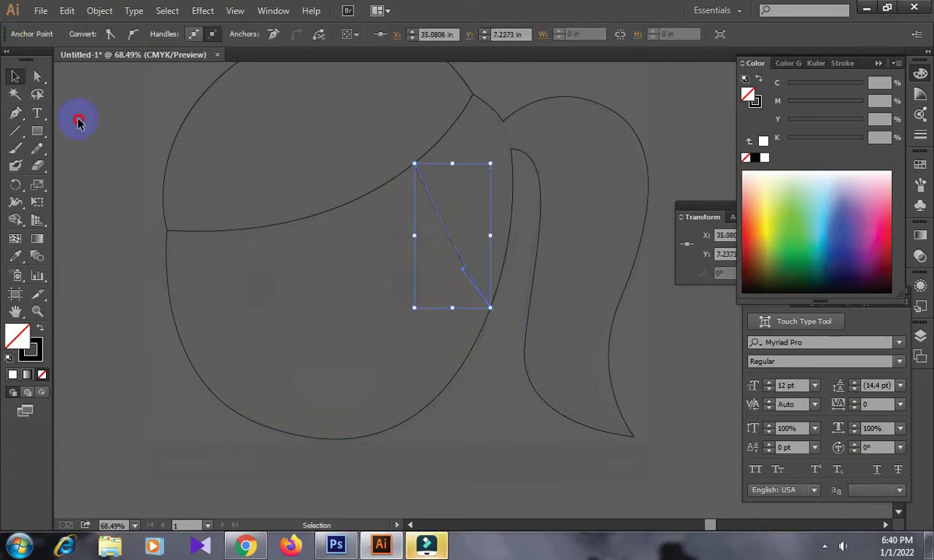
- Draw a small upright oval for the left eye with the Ellipse tool
{"action": "left_click_drag", "start_coordinate": [231, 283], "coordinate": [282, 282]}
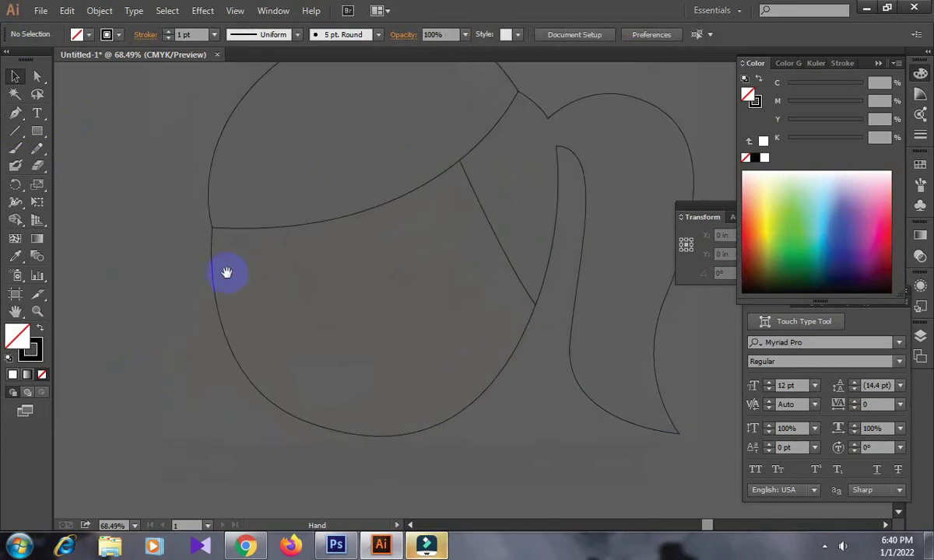
{"action": "left_click", "coordinate": [36, 130]}
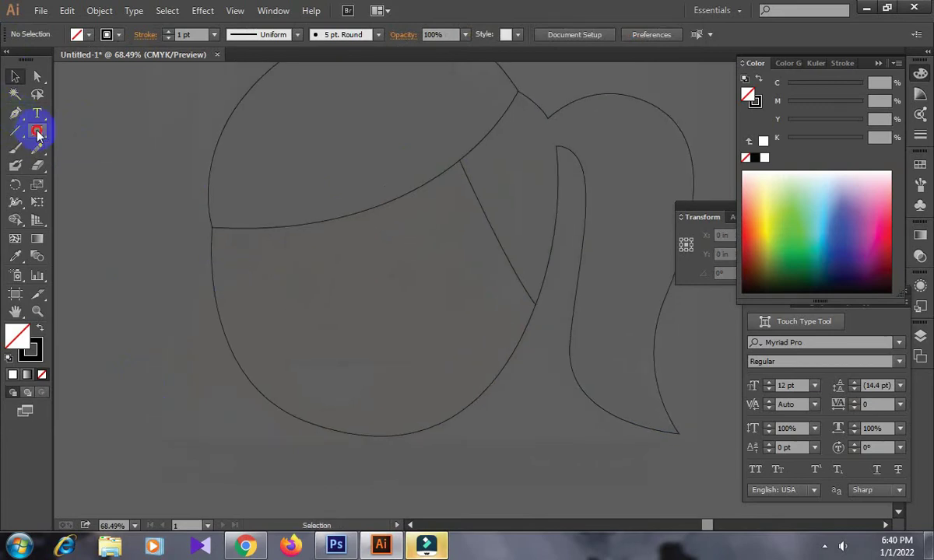
{"action": "left_click_drag", "start_coordinate": [40, 134], "coordinate": [74, 163]}
{"action": "left_click_drag", "start_coordinate": [289, 270], "coordinate": [315, 310]}
{"action": "left_click", "coordinate": [11, 77]}
- Draw a short arched eyebrow above the left eye with the Pen tool
{"action": "left_click", "coordinate": [15, 113]}
{"action": "left_click", "coordinate": [306, 259]}
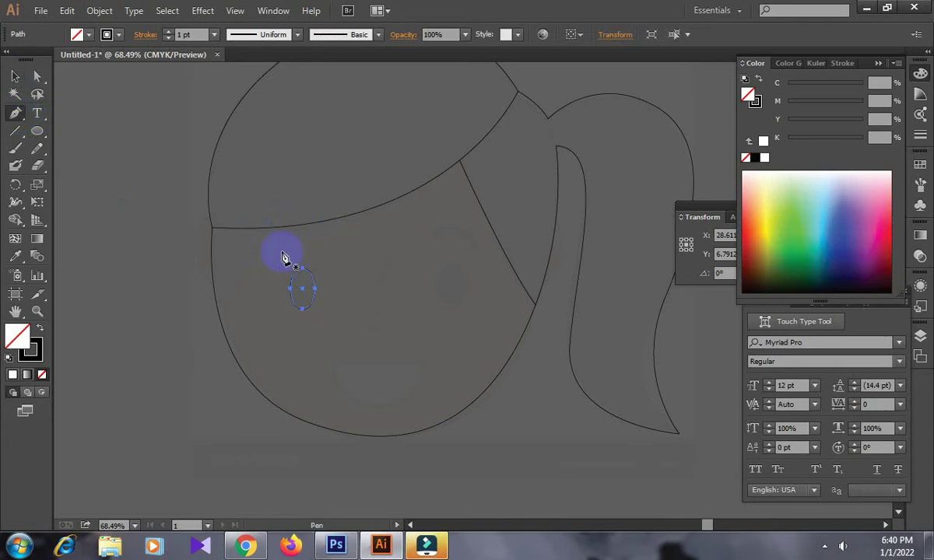
{"action": "left_click_drag", "start_coordinate": [318, 237], "coordinate": [355, 257]}
{"action": "key", "text": "ctrl+z"}
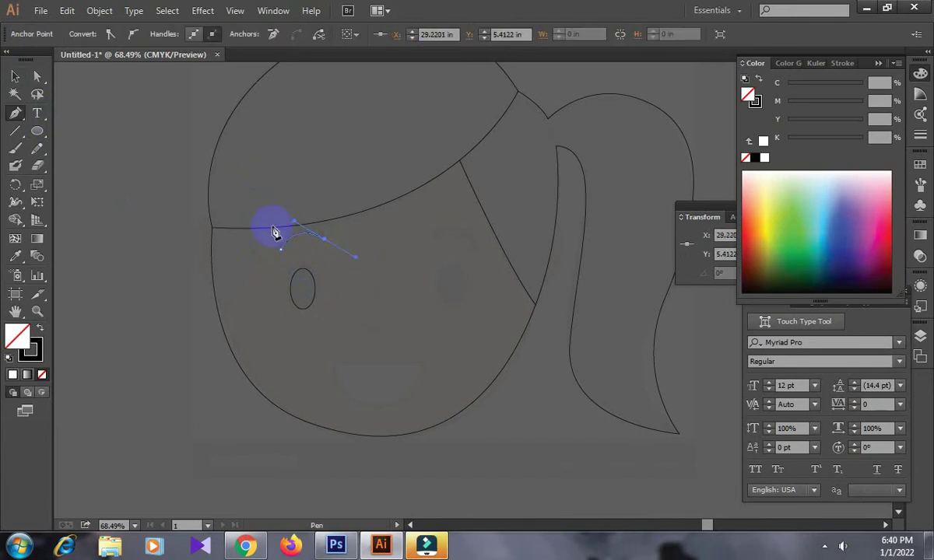
{"action": "left_click", "coordinate": [321, 241]}
{"action": "left_click", "coordinate": [15, 75]}
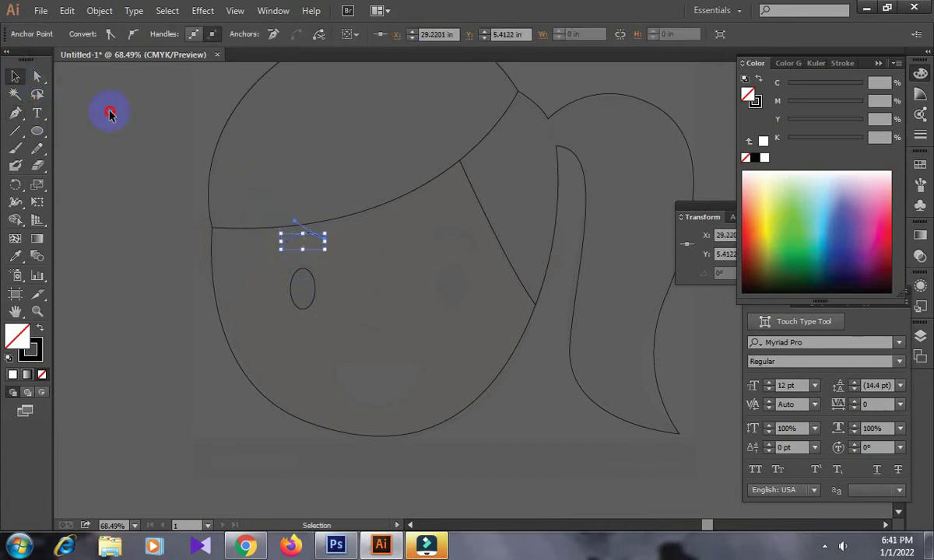
{"action": "left_click", "coordinate": [160, 191]}
- Select the left eye and eyebrow together and place a copy on the right side of the face
{"action": "left_click_drag", "start_coordinate": [187, 303], "coordinate": [181, 275]}
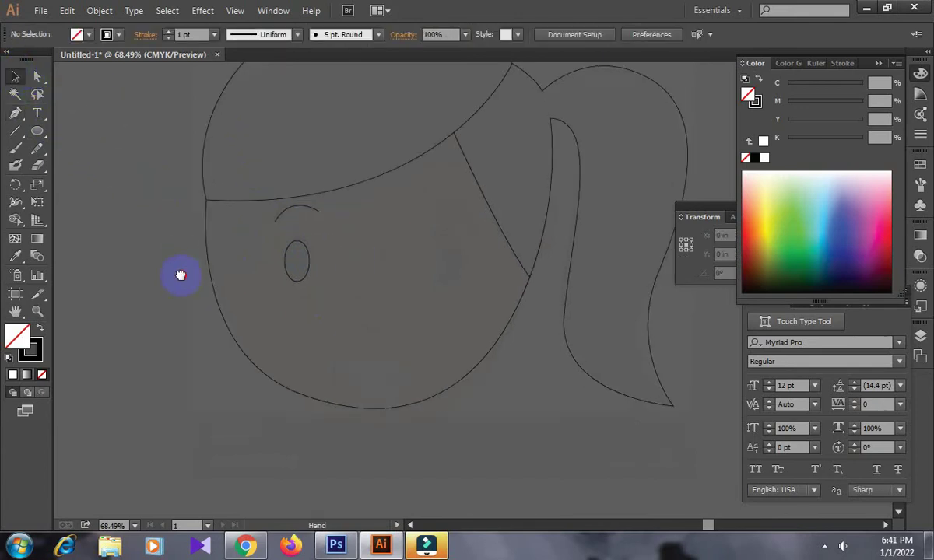
{"action": "left_click", "coordinate": [308, 278]}
{"action": "left_click", "coordinate": [306, 211], "text": "shift"}
{"action": "left_click_drag", "start_coordinate": [307, 255], "coordinate": [448, 247]}
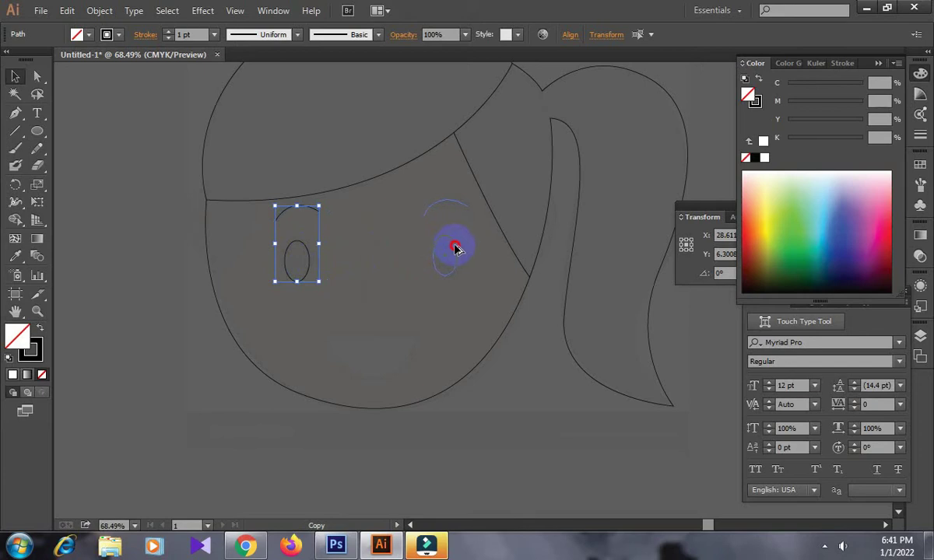
{"action": "left_click_drag", "start_coordinate": [457, 250], "coordinate": [441, 256]}
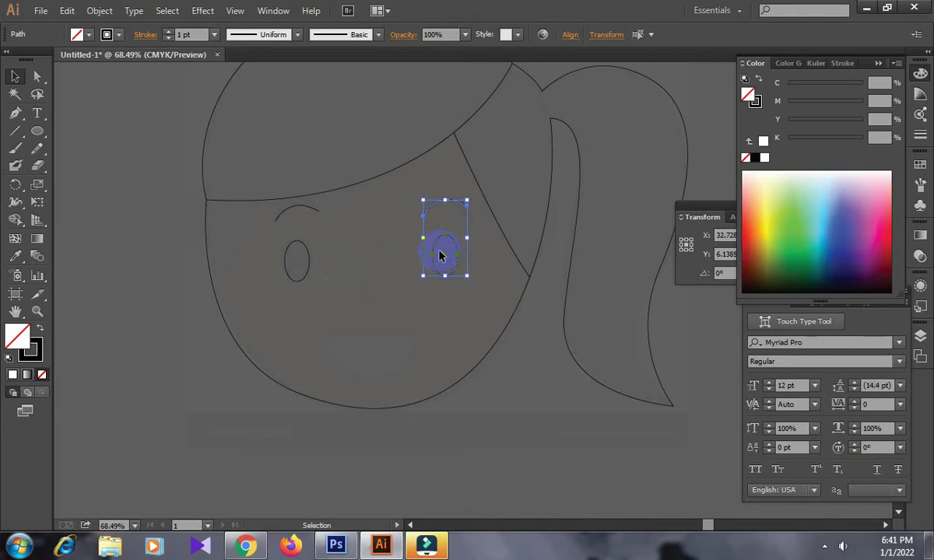
- Draw a smiling mouth with a straight upper edge and a rounded lower edge beneath the eyes with the Pen tool
{"action": "left_click", "coordinate": [15, 113]}
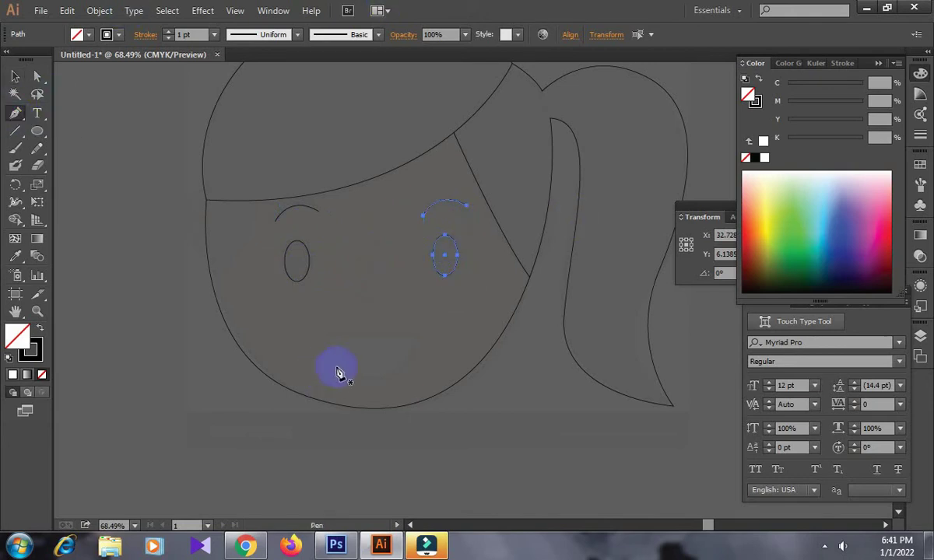
{"action": "left_click", "coordinate": [327, 335]}
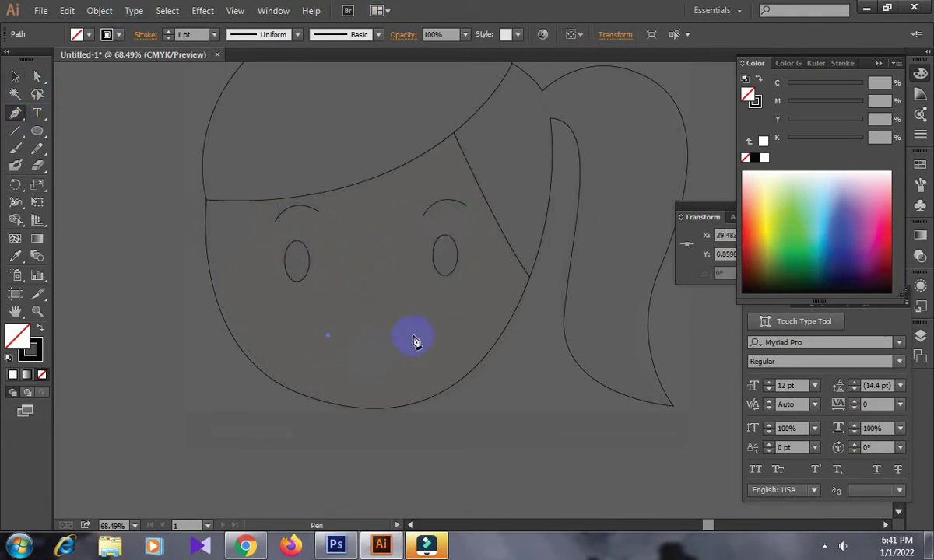
{"action": "left_click", "coordinate": [416, 335]}
{"action": "left_click_drag", "start_coordinate": [375, 381], "coordinate": [342, 385]}
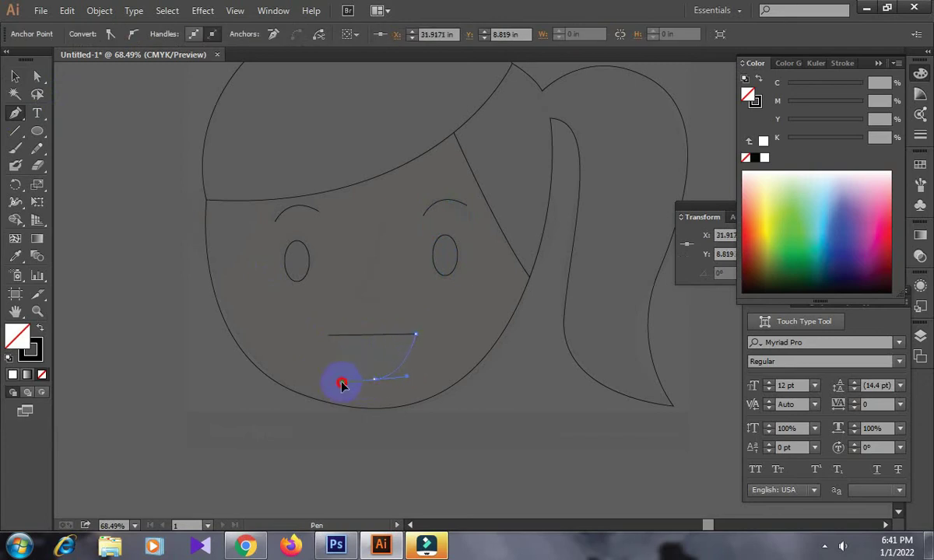
{"action": "left_click", "coordinate": [333, 384]}
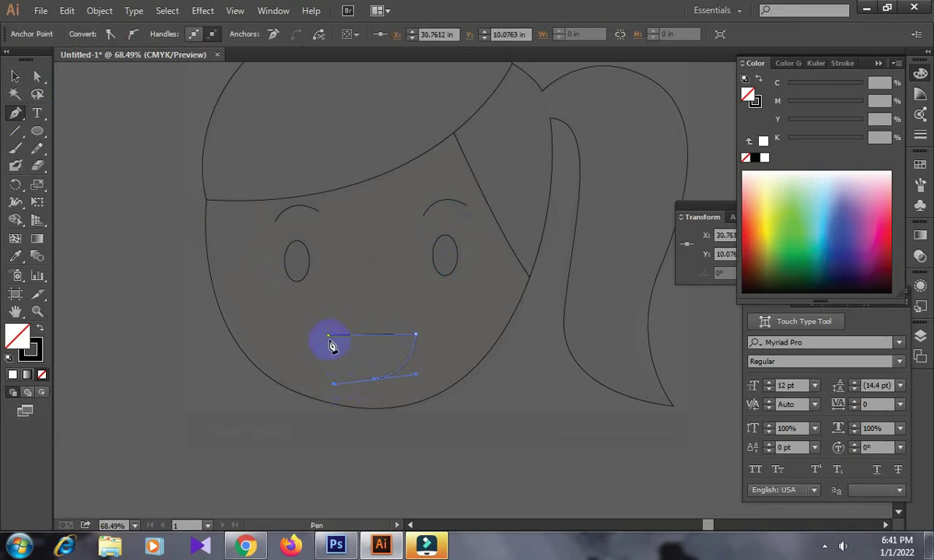
{"action": "left_click", "coordinate": [328, 340]}
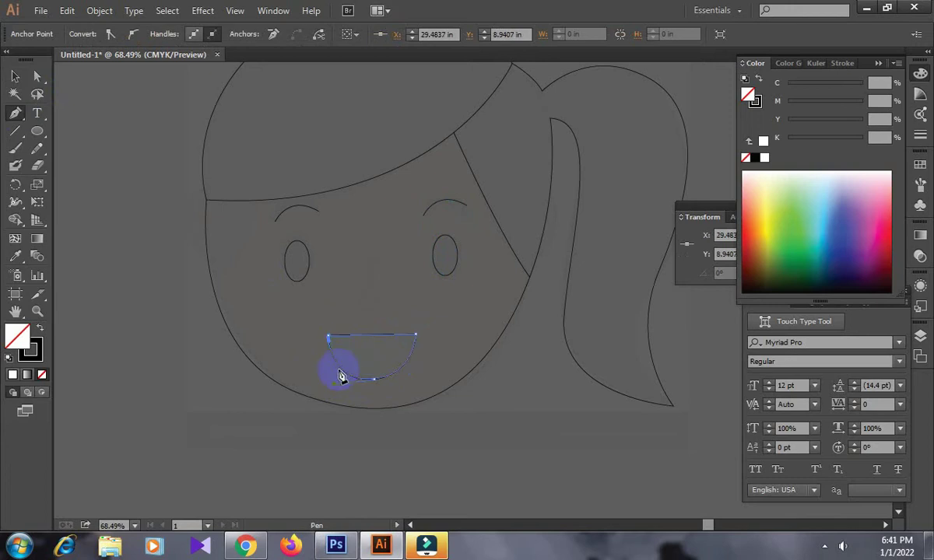
- Undo the mouth's rounded lower edge and redraw it with the Pen tool, closing the shape at the upper corner
{"action": "left_click", "coordinate": [15, 75]}
{"action": "left_click", "coordinate": [200, 309]}
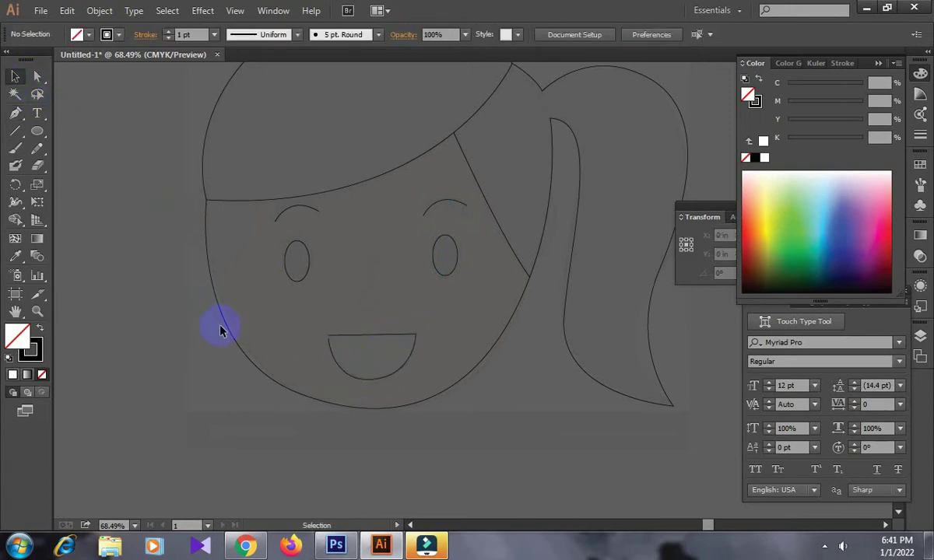
{"action": "left_click", "coordinate": [328, 358]}
{"action": "key", "text": "ctrl+z"}
{"action": "left_click", "coordinate": [15, 113]}
{"action": "left_click", "coordinate": [418, 337]}
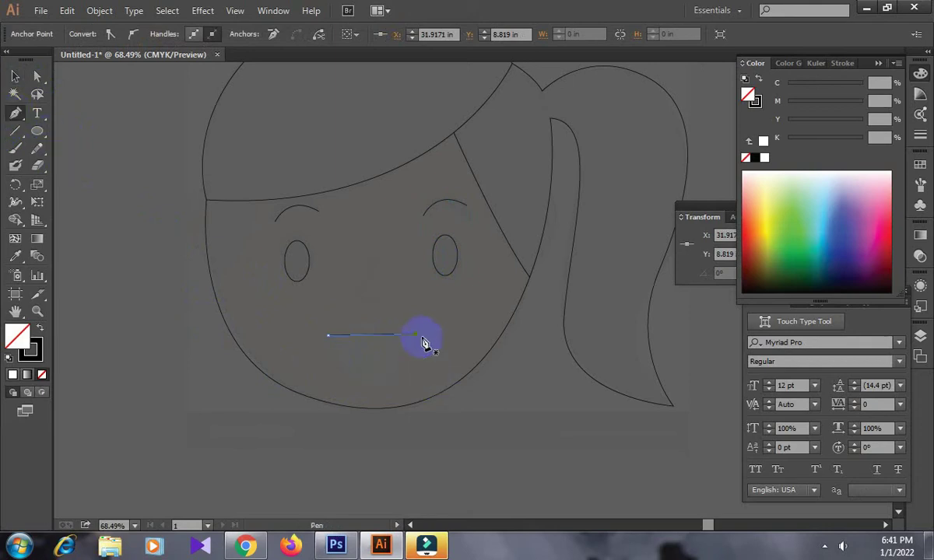
{"action": "left_click_drag", "start_coordinate": [369, 380], "coordinate": [318, 380]}
{"action": "left_click", "coordinate": [328, 336]}
{"action": "left_click", "coordinate": [15, 76]}
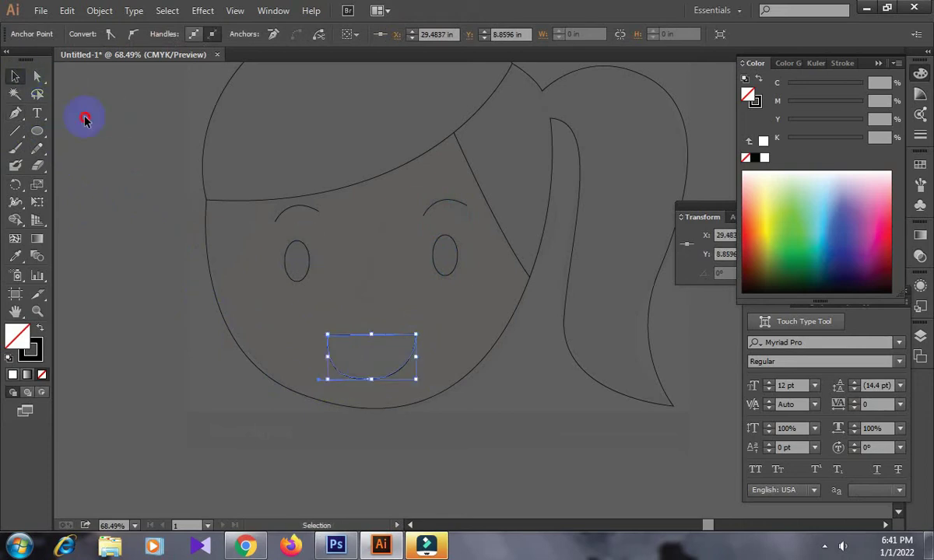
{"action": "left_click", "coordinate": [86, 118]}
- Draw a slanted nose line with a small hooked curve at its base between the eyes with the Pen tool
{"action": "left_click", "coordinate": [14, 113]}
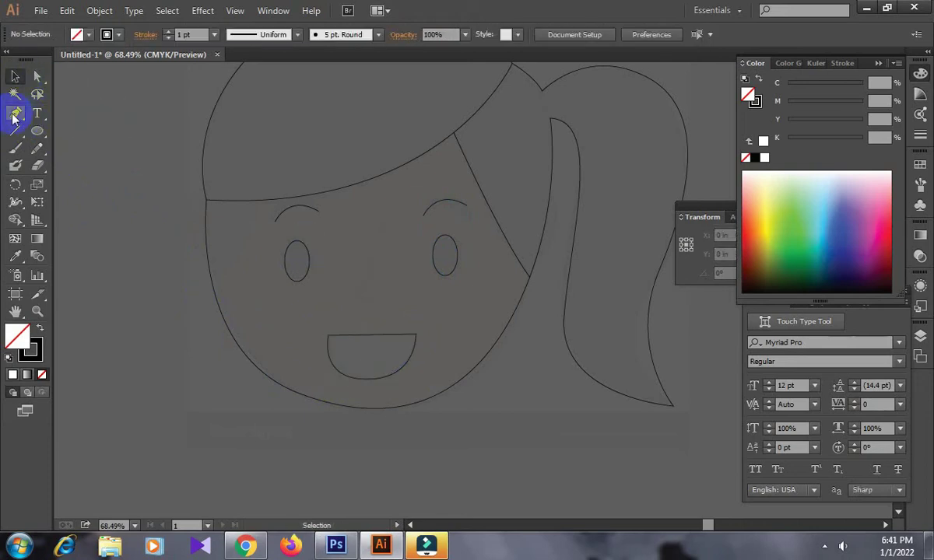
{"action": "left_click", "coordinate": [382, 218]}
{"action": "mouse_move", "coordinate": [363, 291]}
{"action": "left_mouse_down"}
{"action": "mouse_move", "coordinate": [363, 306]}
{"action": "mouse_move", "coordinate": [389, 305]}
{"action": "left_mouse_up"}
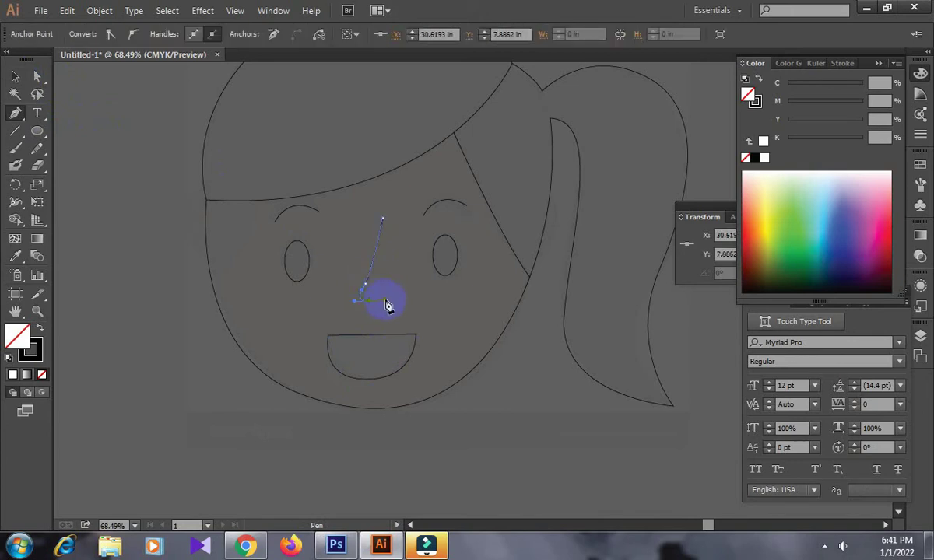
{"action": "left_click", "coordinate": [16, 77]}
{"action": "left_click", "coordinate": [123, 161]}
- Draw a curved hair strand from the fringe down to the left edge of the face with the Pen tool
{"action": "scroll", "coordinate": [148, 247], "scroll_direction": "up", "scroll_amount": 1}
{"action": "scroll", "coordinate": [148, 246], "scroll_direction": "left", "scroll_amount": 1}
{"action": "left_click", "coordinate": [15, 113]}
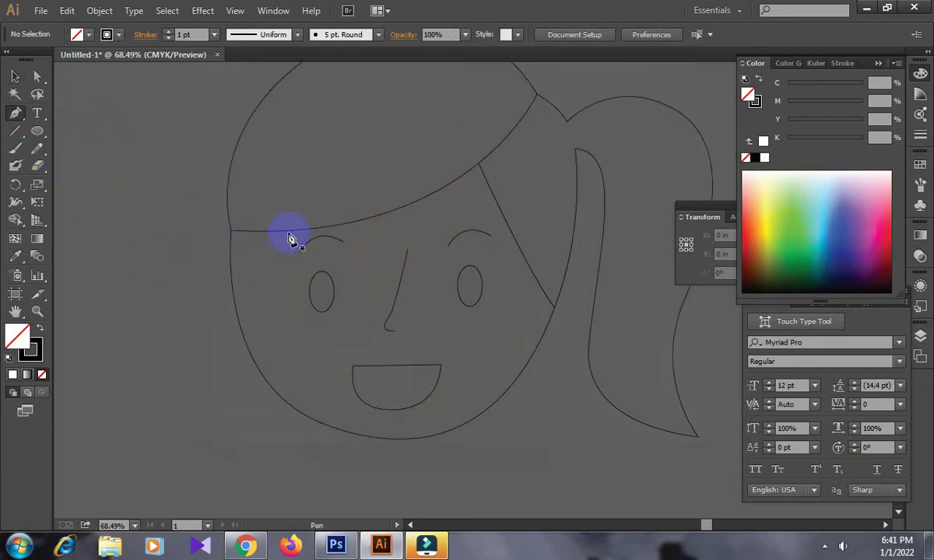
{"action": "left_click", "coordinate": [283, 230]}
{"action": "left_click_drag", "start_coordinate": [236, 309], "coordinate": [202, 320]}
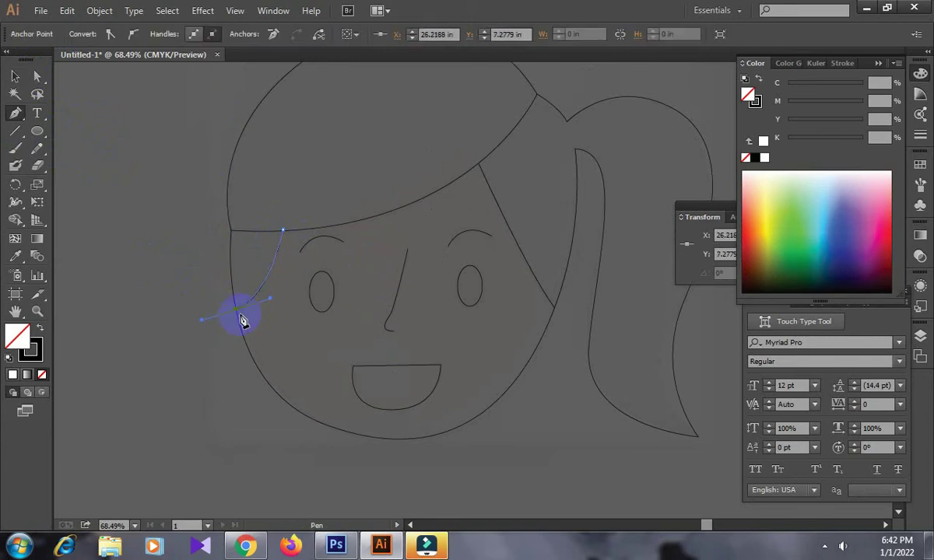
{"action": "left_click", "coordinate": [15, 75]}
{"action": "left_click", "coordinate": [94, 121]}
- Draw a rounded left ear bulging outward from the face edge below the hairline with the Pen tool
{"action": "left_click", "coordinate": [15, 112]}
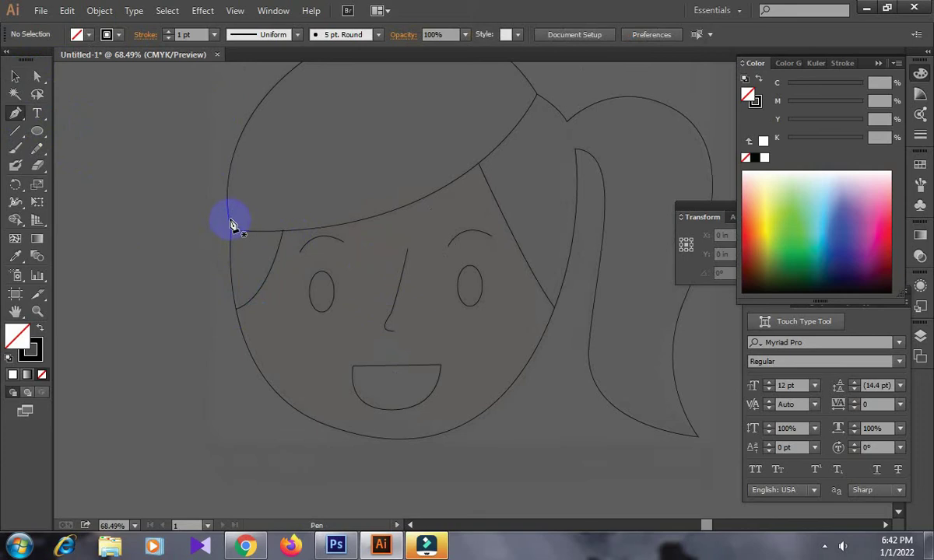
{"action": "left_click", "coordinate": [227, 219]}
{"action": "left_click_drag", "start_coordinate": [232, 293], "coordinate": [294, 339]}
{"action": "left_click", "coordinate": [232, 294]}
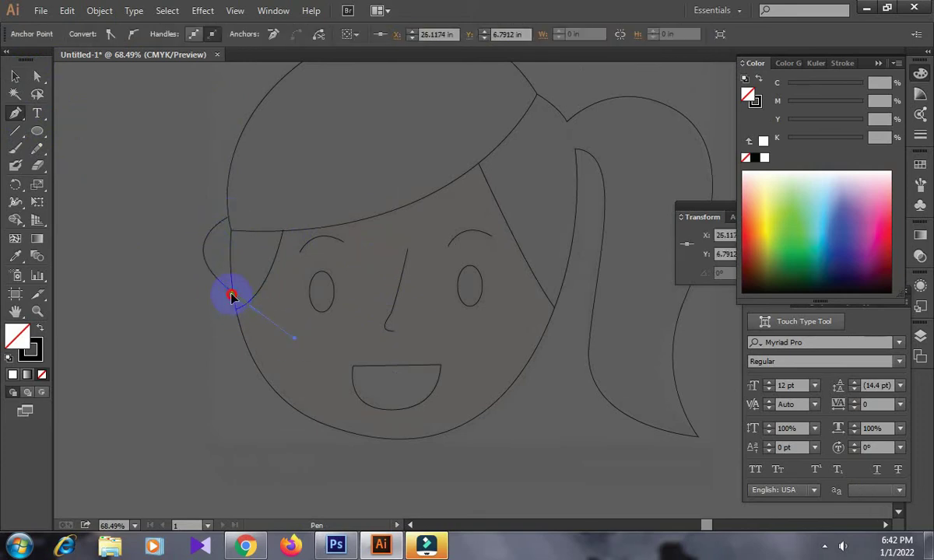
{"action": "key", "text": "ctrl+z"}
{"action": "left_click", "coordinate": [233, 295]}
{"action": "key", "text": "ctrl+z"}
{"action": "left_click", "coordinate": [15, 76]}
{"action": "left_click", "coordinate": [62, 119]}
- Draw a rounded right ear along the face edge in front of the ponytail with the Pen tool
{"action": "left_click", "coordinate": [15, 115]}
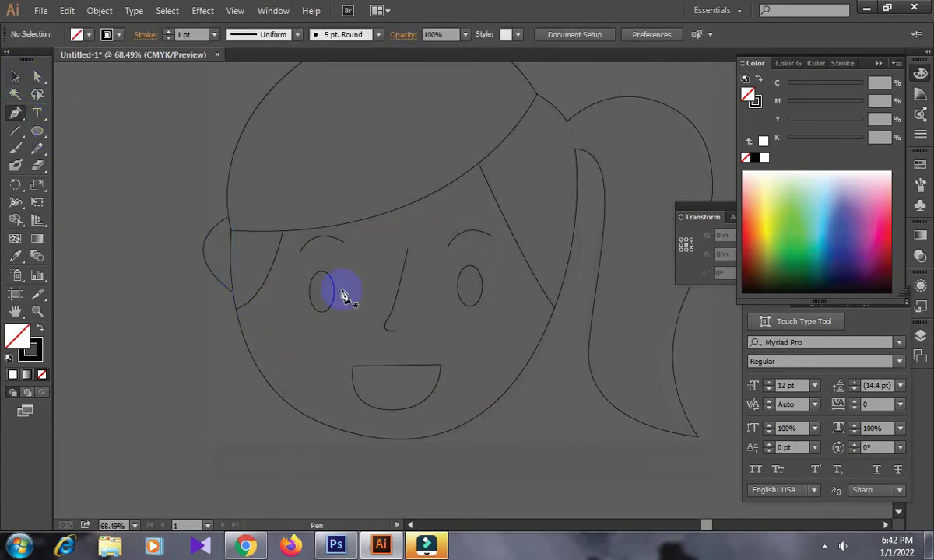
{"action": "left_click", "coordinate": [573, 224]}
{"action": "left_click_drag", "start_coordinate": [557, 302], "coordinate": [488, 368]}
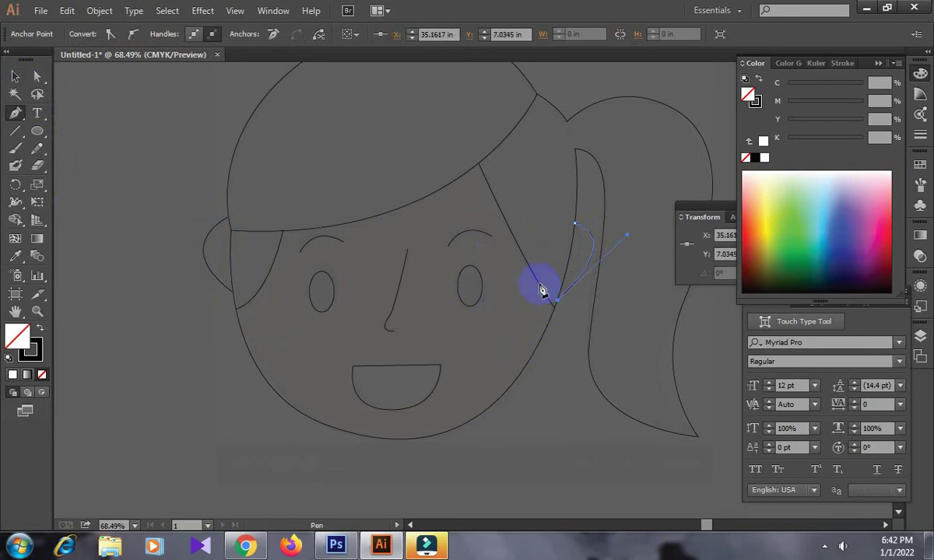
{"action": "left_click", "coordinate": [15, 76]}
{"action": "left_click", "coordinate": [150, 221]}
{"action": "mouse_move", "coordinate": [244, 290]}
{"action": "left_mouse_down"}
{"action": "mouse_move", "coordinate": [334, 273]}
{"action": "mouse_move", "coordinate": [305, 277]}
{"action": "mouse_move", "coordinate": [355, 194]}
{"action": "left_mouse_up"}
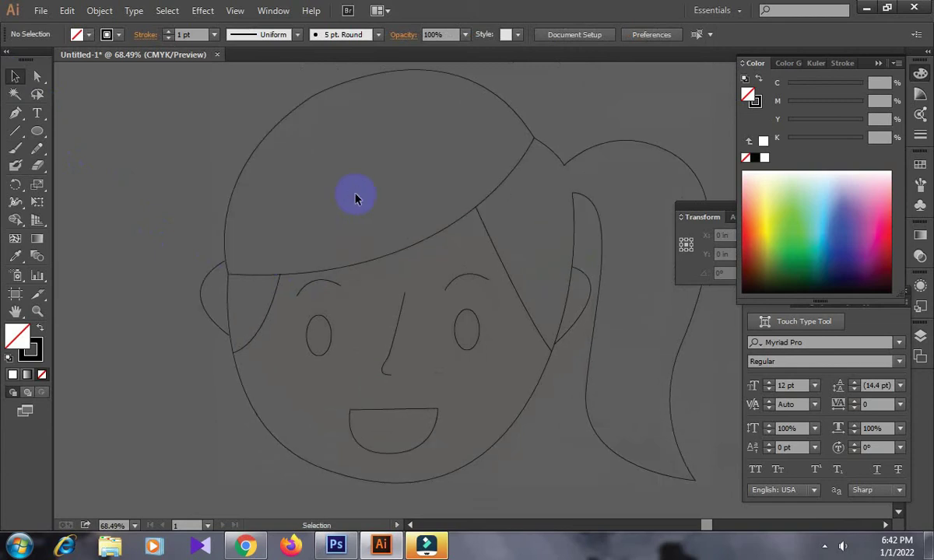
{"action": "left_click", "coordinate": [228, 132]}
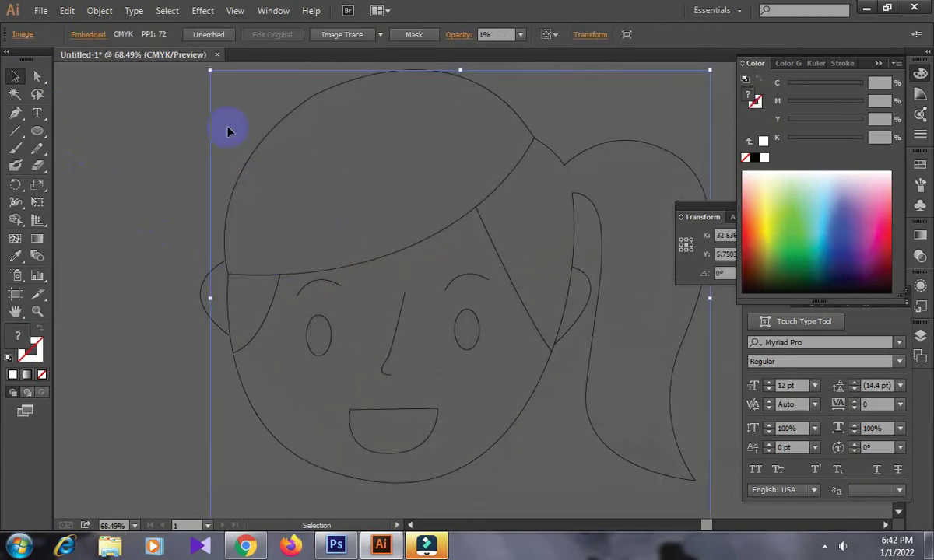
{"action": "key", "text": "ctrl+shift+a"}
{"action": "left_click_drag", "start_coordinate": [369, 390], "coordinate": [306, 354]}
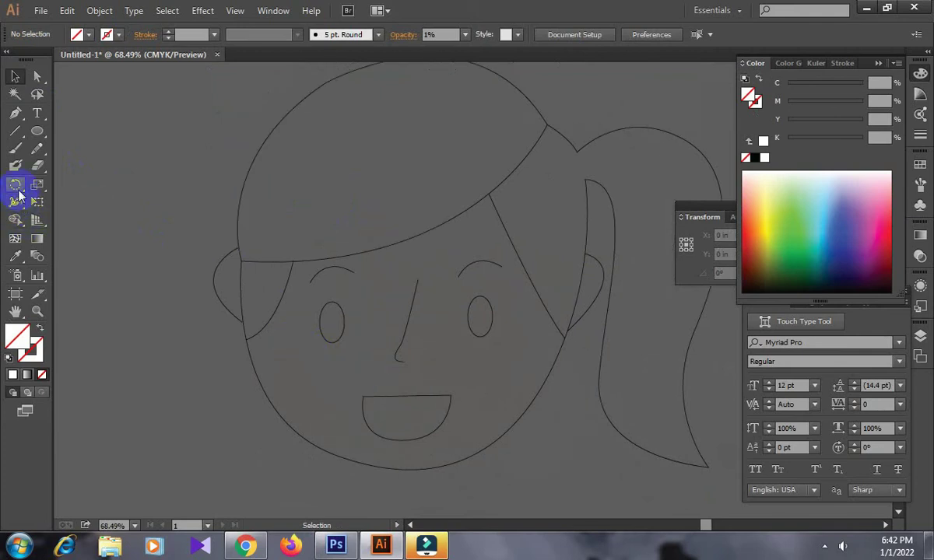
{"action": "left_click", "coordinate": [15, 202]}
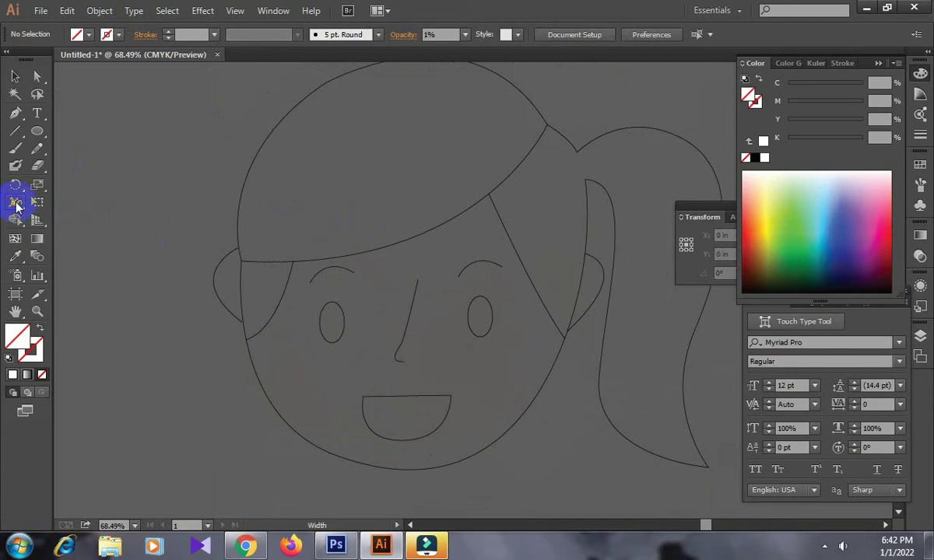
{"action": "left_click_drag", "start_coordinate": [361, 147], "coordinate": [365, 194]}
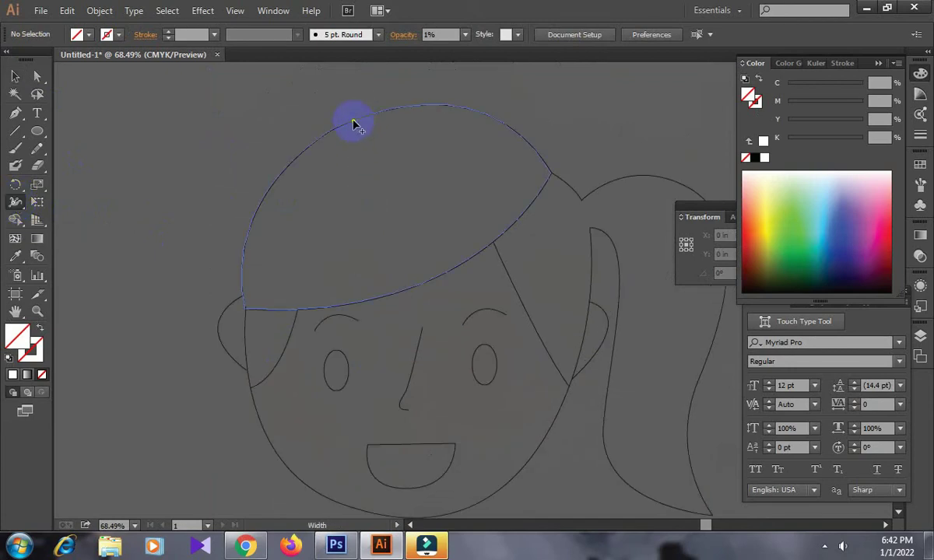
- Fill the top hair shape with solid black and remove its outline
{"action": "left_click", "coordinate": [15, 76]}
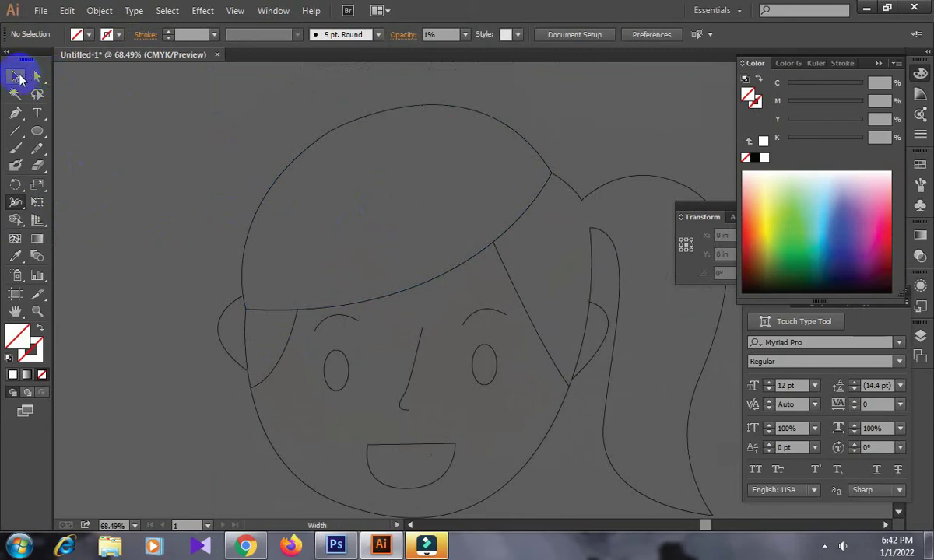
{"action": "left_click", "coordinate": [365, 116]}
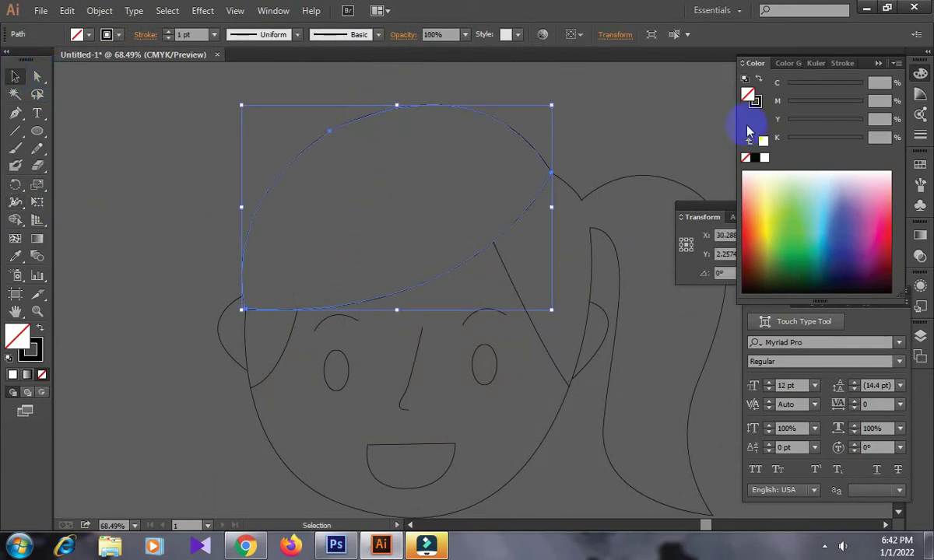
{"action": "left_click", "coordinate": [755, 157]}
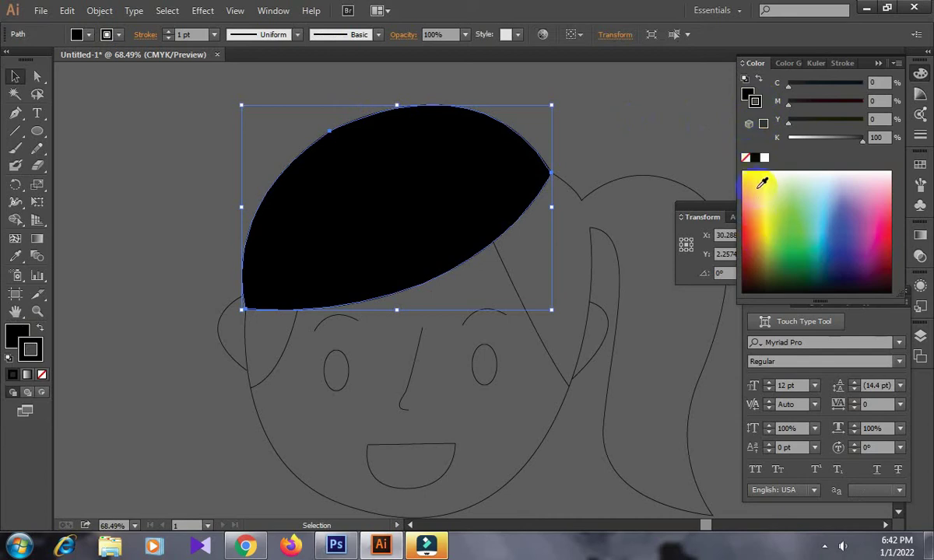
{"action": "left_click", "coordinate": [761, 180]}
{"action": "left_click_drag", "start_coordinate": [751, 192], "coordinate": [757, 105]}
{"action": "left_click", "coordinate": [745, 157]}
{"action": "left_click", "coordinate": [745, 91]}
{"action": "left_click", "coordinate": [755, 158]}
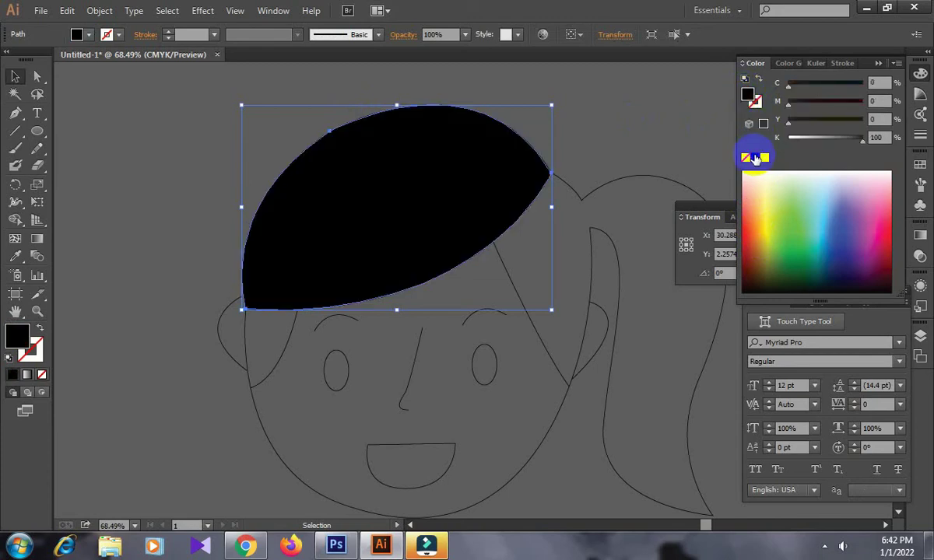
{"action": "left_click", "coordinate": [121, 220]}
- Restore the top hair shape to a black 1 pt outline with no fill
{"action": "left_click_drag", "start_coordinate": [165, 313], "coordinate": [166, 288]}
{"action": "left_click", "coordinate": [504, 249]}
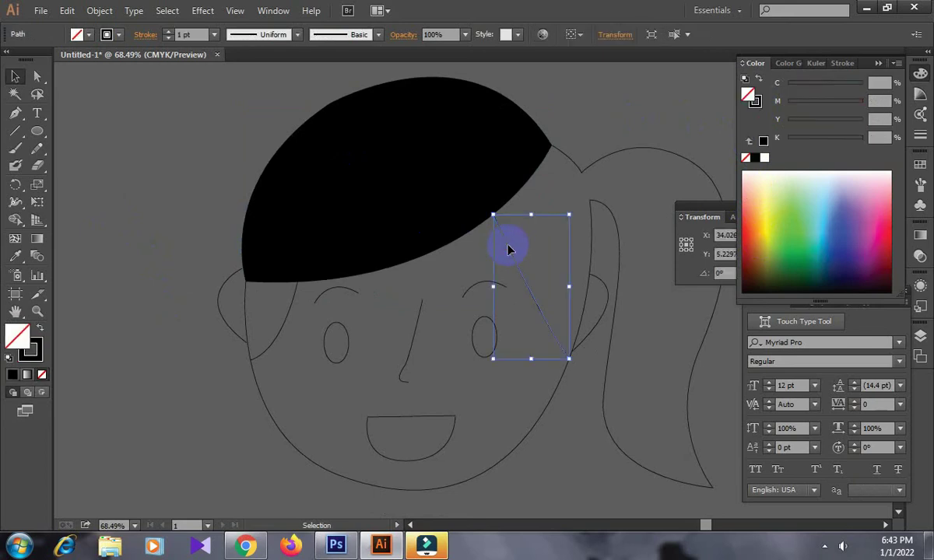
{"action": "left_click", "coordinate": [257, 261]}
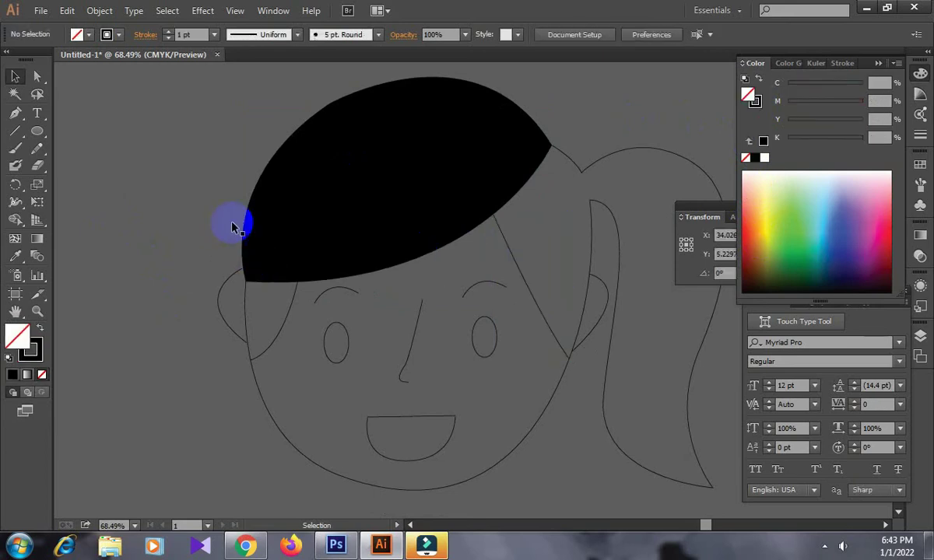
{"action": "left_click", "coordinate": [396, 237]}
{"action": "key", "text": "shift+x"}
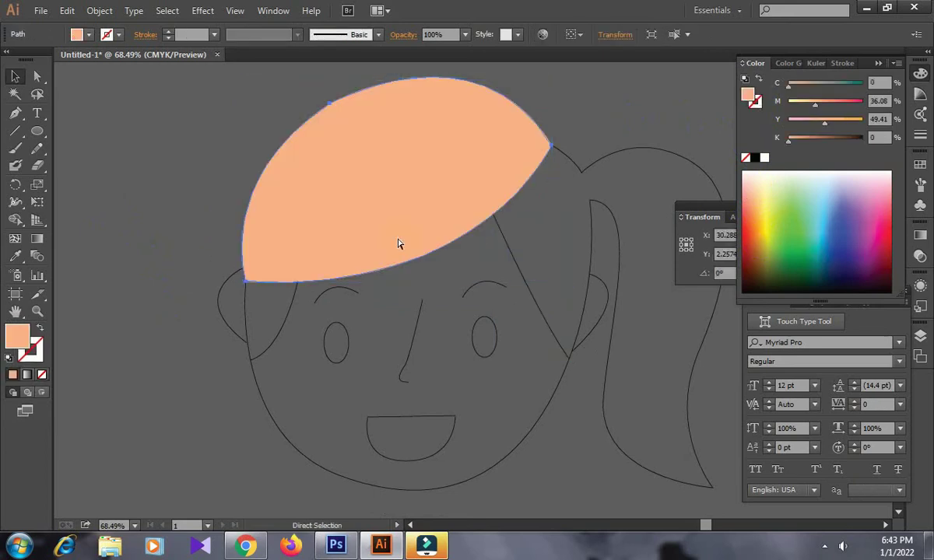
{"action": "key", "text": "shift+x"}
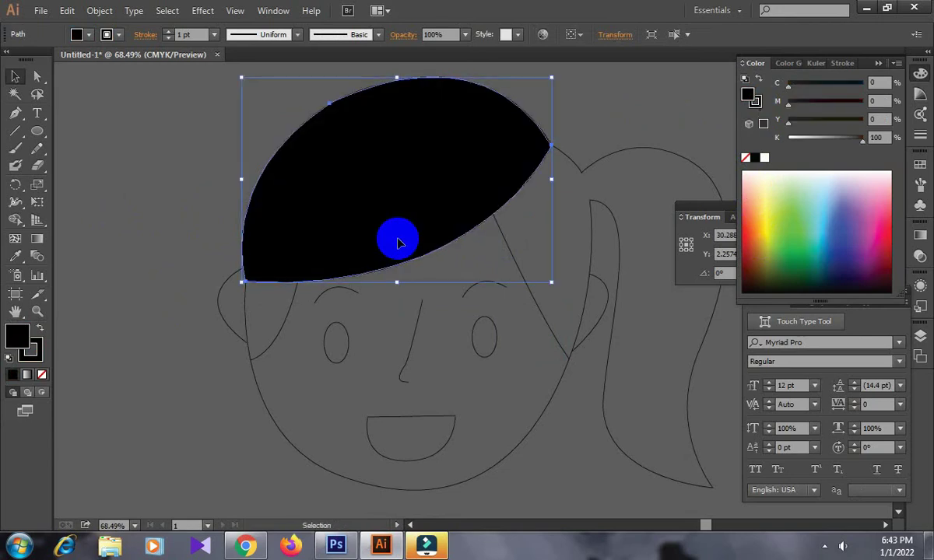
{"action": "key", "text": "slash"}
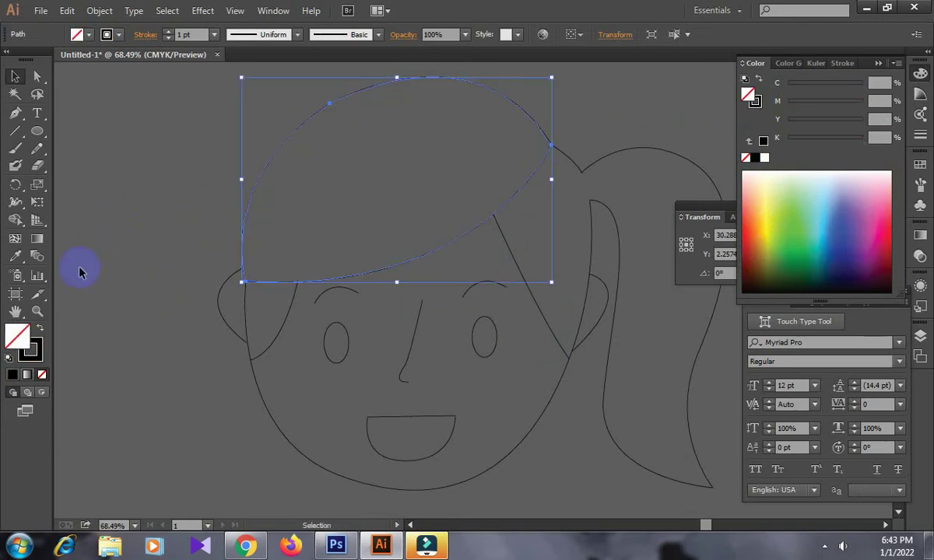
- Thicken the top hair shape's upper edge to about 9.3 pt and its fringe edge to about 16.4 pt with the Width tool
{"action": "left_click", "coordinate": [15, 201]}
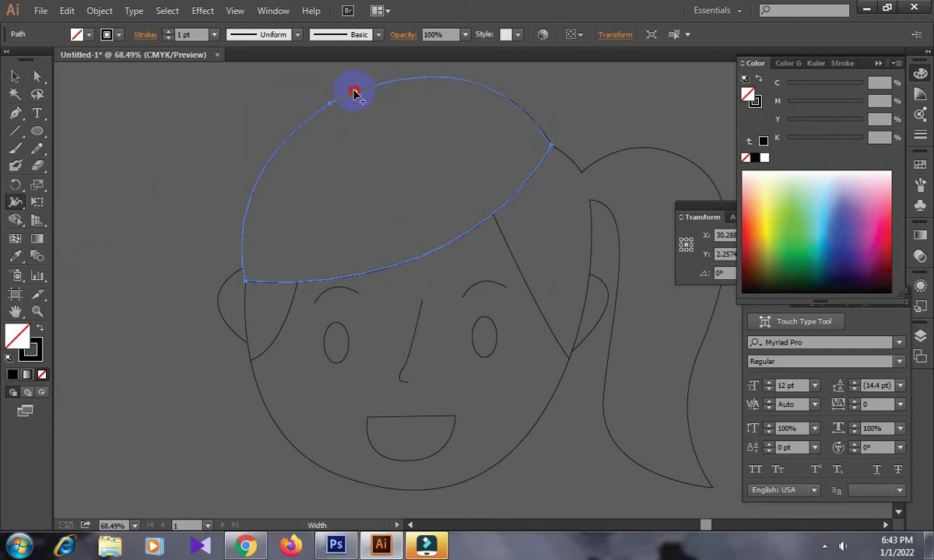
{"action": "left_click_drag", "start_coordinate": [352, 90], "coordinate": [355, 87]}
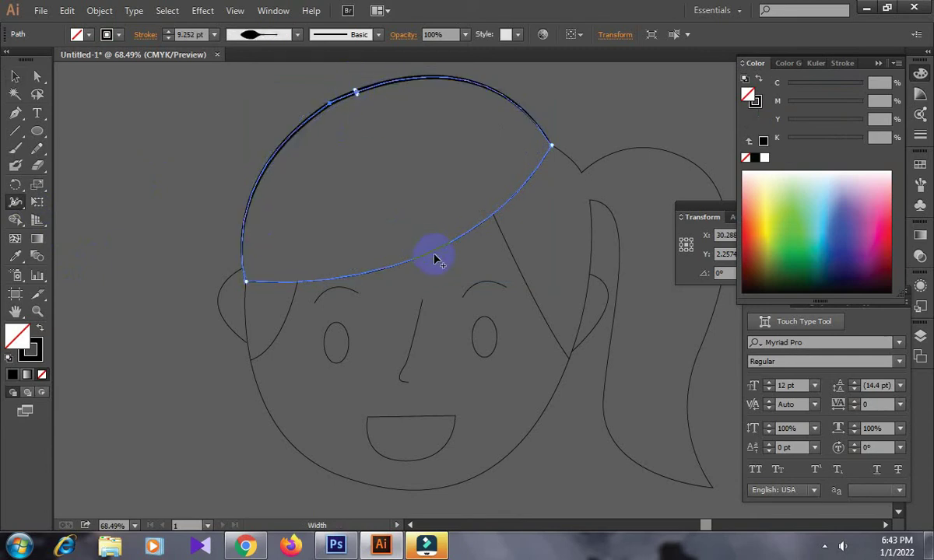
{"action": "left_click_drag", "start_coordinate": [434, 253], "coordinate": [438, 268]}
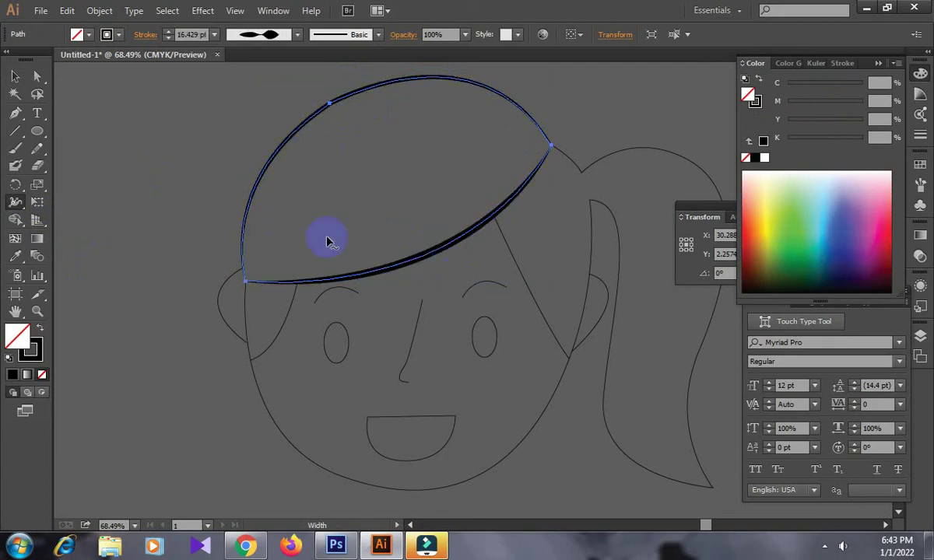
- Thicken the short hair line leading to the ponytail and the diagonal strand beside the right eye with the Width tool
{"action": "left_click_drag", "start_coordinate": [576, 158], "coordinate": [574, 164]}
{"action": "left_click_drag", "start_coordinate": [526, 278], "coordinate": [544, 298]}
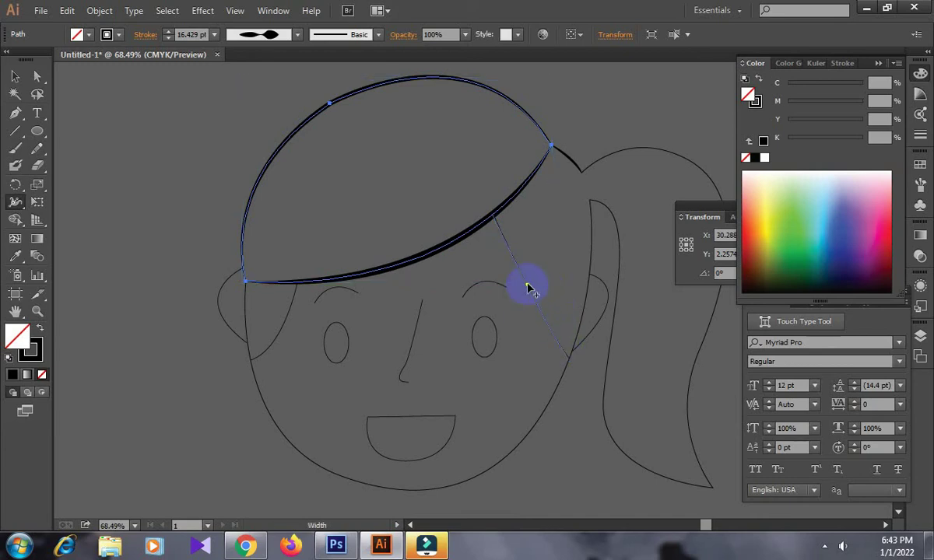
{"action": "left_click_drag", "start_coordinate": [530, 289], "coordinate": [532, 296]}
- Thicken the outer and inner edges of the ponytail with the Width tool, leaving tapered ends
{"action": "left_click_drag", "start_coordinate": [624, 328], "coordinate": [504, 317]}
{"action": "left_click_drag", "start_coordinate": [596, 172], "coordinate": [597, 175]}
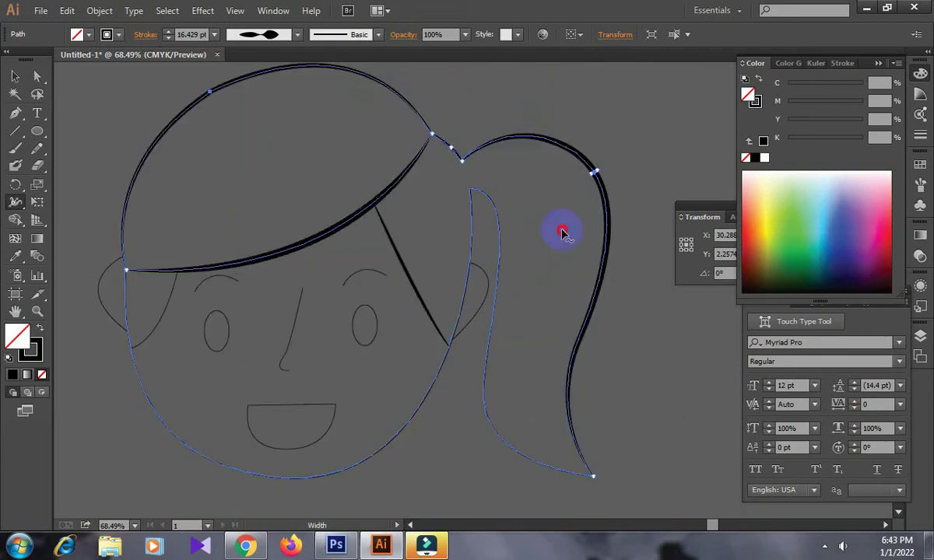
{"action": "scroll", "coordinate": [520, 315], "scroll_direction": "down", "scroll_amount": 2}
{"action": "left_click_drag", "start_coordinate": [506, 331], "coordinate": [502, 333]}
{"action": "scroll", "coordinate": [389, 351], "scroll_direction": "left", "scroll_amount": 3}
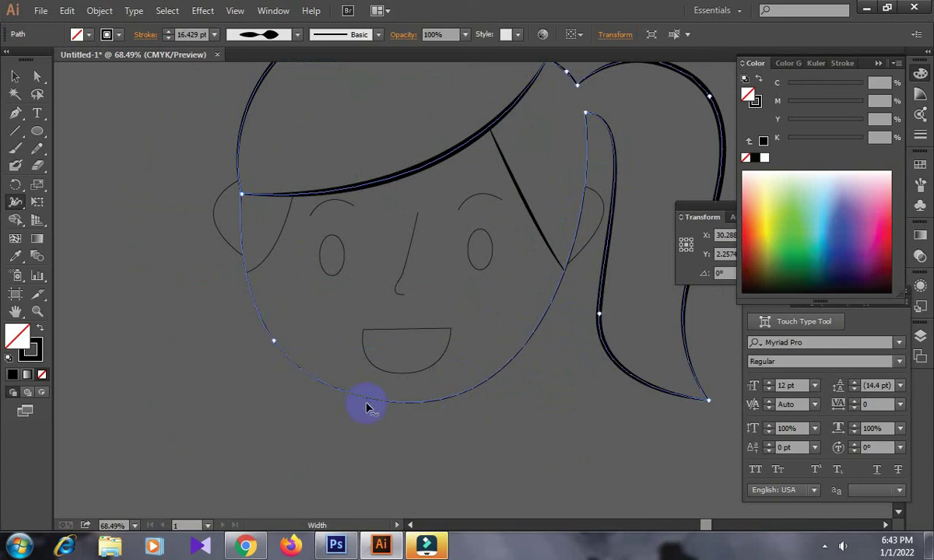
- Thicken the face outline at the chin, plus the left ear and the left hair strand, with the Width tool
{"action": "left_click_drag", "start_coordinate": [391, 404], "coordinate": [396, 411]}
{"action": "scroll", "coordinate": [256, 380], "scroll_direction": "up", "scroll_amount": 2}
{"action": "scroll", "coordinate": [256, 380], "scroll_direction": "left", "scroll_amount": 2}
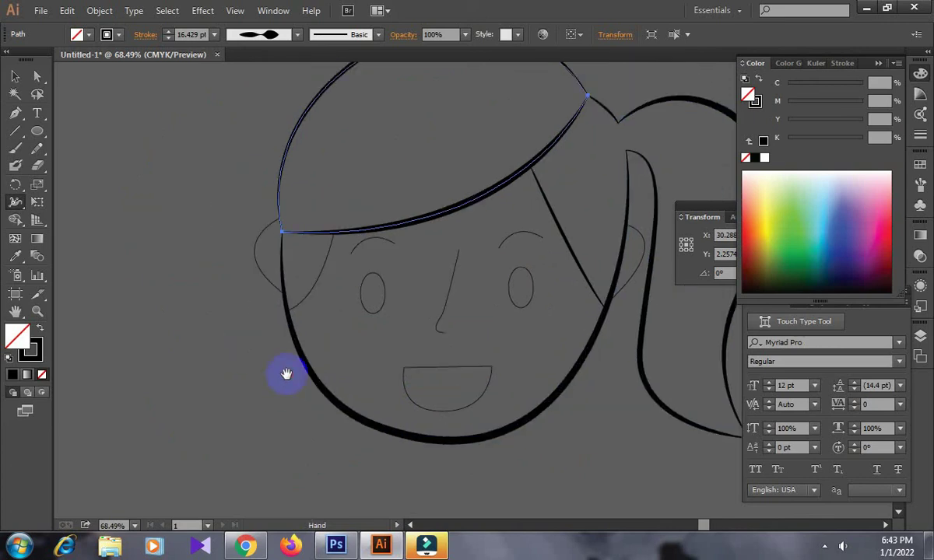
{"action": "mouse_move", "coordinate": [256, 262]}
{"action": "left_mouse_down"}
{"action": "mouse_move", "coordinate": [246, 265]}
{"action": "mouse_move", "coordinate": [320, 277]}
{"action": "mouse_move", "coordinate": [335, 302]}
{"action": "left_mouse_up"}
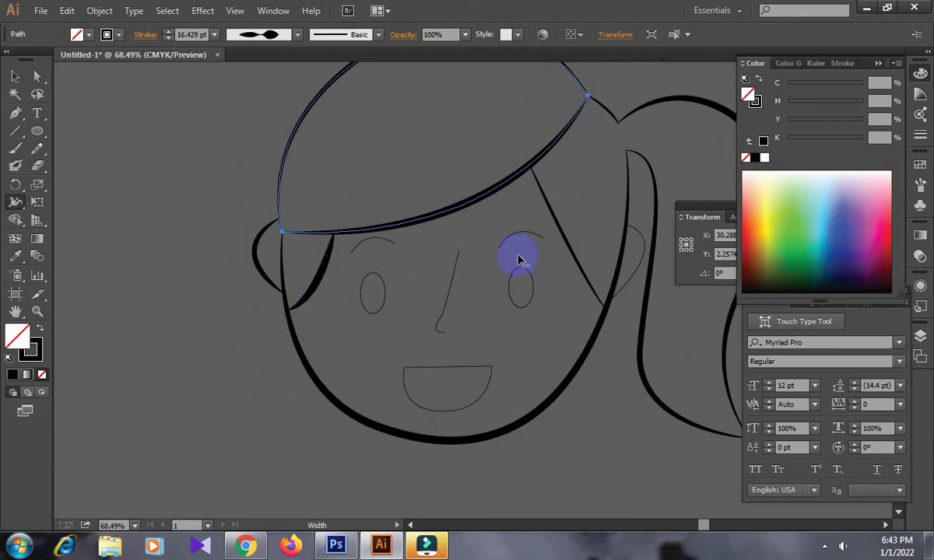
- Thicken the right eye's lower edge and the right eyebrow's middle with the Width tool, then deselect the artwork
{"action": "left_click_drag", "start_coordinate": [519, 306], "coordinate": [525, 317]}
{"action": "left_click_drag", "start_coordinate": [520, 235], "coordinate": [490, 204]}
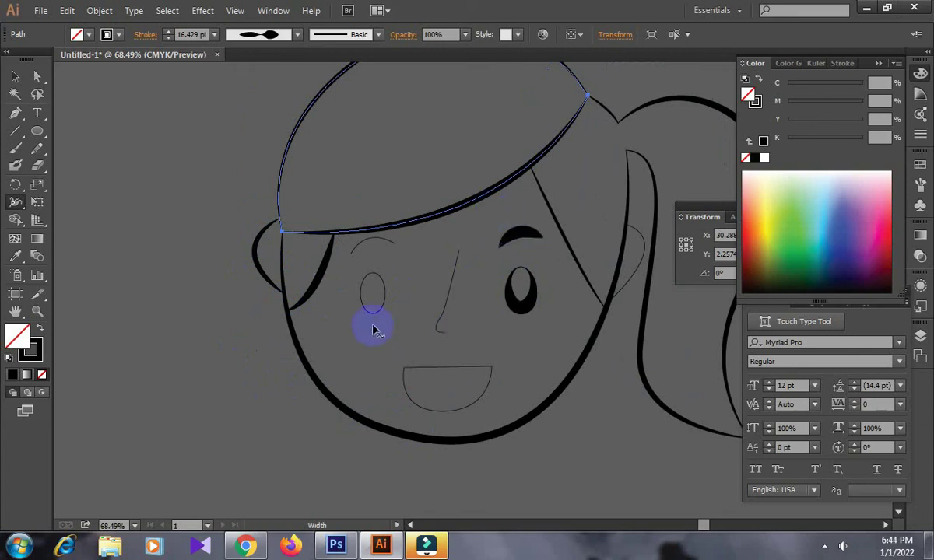
{"action": "left_click", "coordinate": [15, 76]}
{"action": "left_click", "coordinate": [123, 140]}
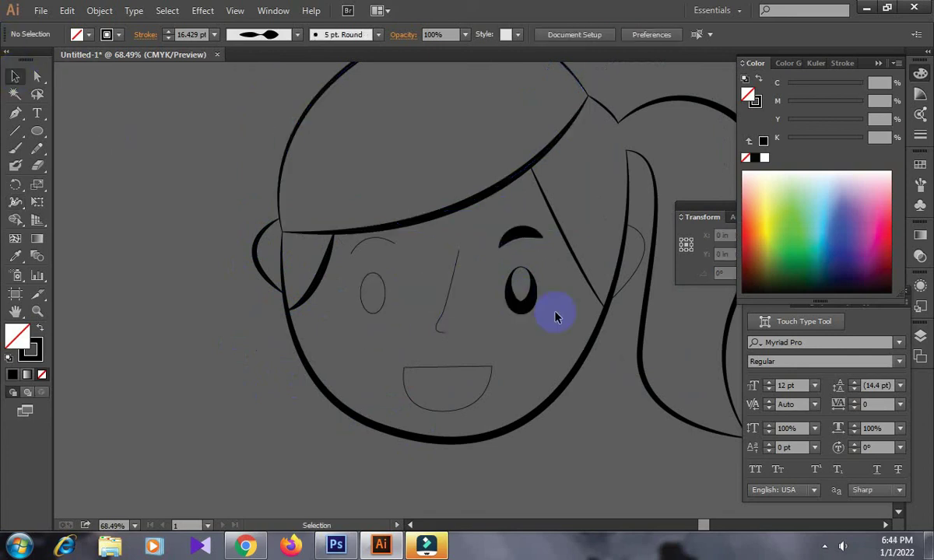
- Match the left eyebrow and left eye to the thickened right eyebrow and right eye, then deselect the artwork
{"action": "left_click", "coordinate": [513, 234]}
{"action": "left_click_drag", "start_coordinate": [515, 236], "coordinate": [382, 243]}
{"action": "left_click", "coordinate": [410, 293]}
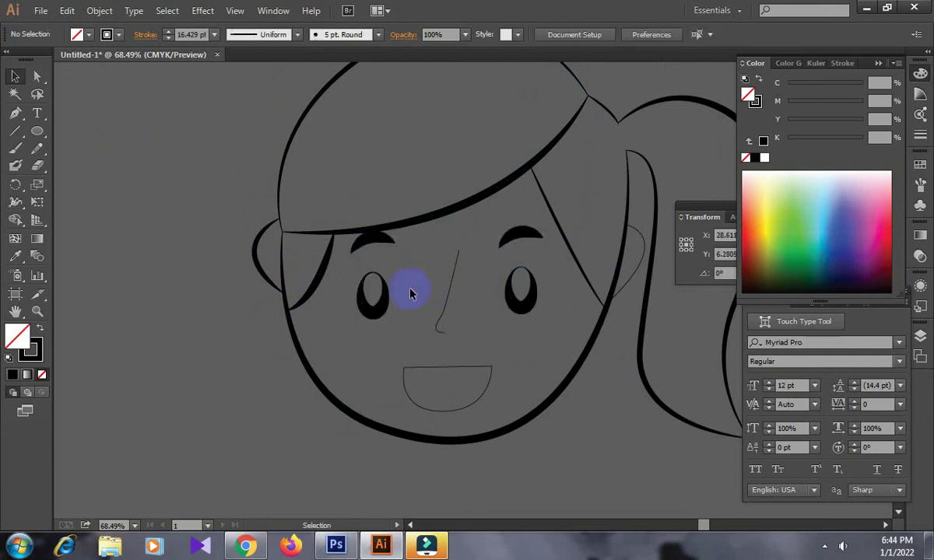
- Thicken the middle of the nose line and the mouth's upper and lower edges with the Width tool
{"action": "left_click_drag", "start_coordinate": [416, 335], "coordinate": [426, 307]}
{"action": "left_click", "coordinate": [15, 202]}
{"action": "left_click_drag", "start_coordinate": [461, 263], "coordinate": [458, 261]}
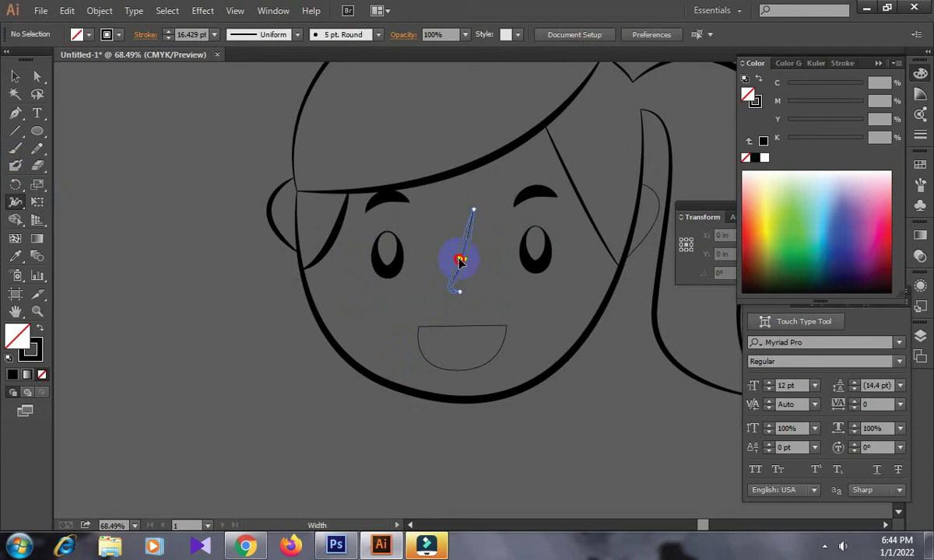
{"action": "left_click_drag", "start_coordinate": [463, 375], "coordinate": [460, 378]}
{"action": "left_click_drag", "start_coordinate": [468, 322], "coordinate": [468, 325]}
{"action": "left_click", "coordinate": [469, 361]}
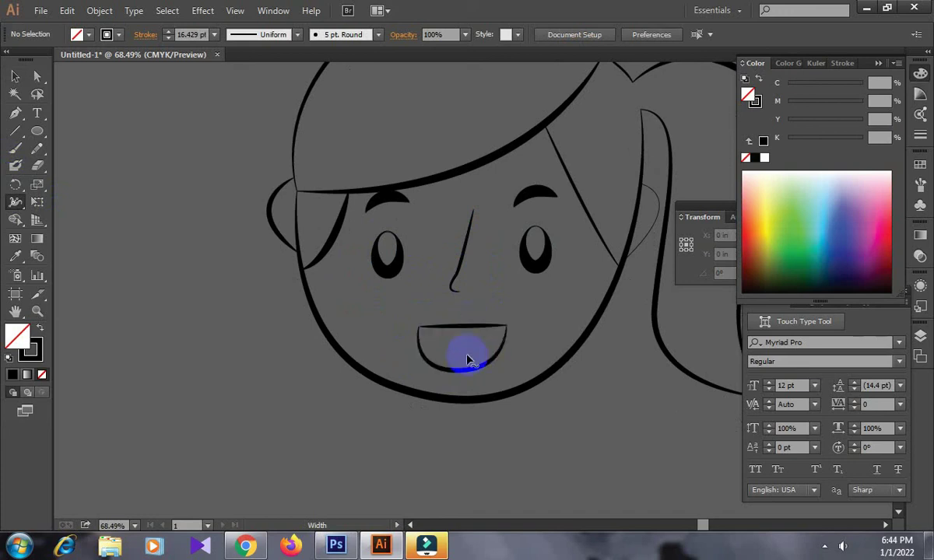
- Thicken the right ear's outer edge beside the ponytail with the Width tool, keeping its ends tapered
{"action": "left_click", "coordinate": [15, 75]}
{"action": "key", "text": "space"}
{"action": "left_click_drag", "start_coordinate": [231, 220], "coordinate": [171, 317]}
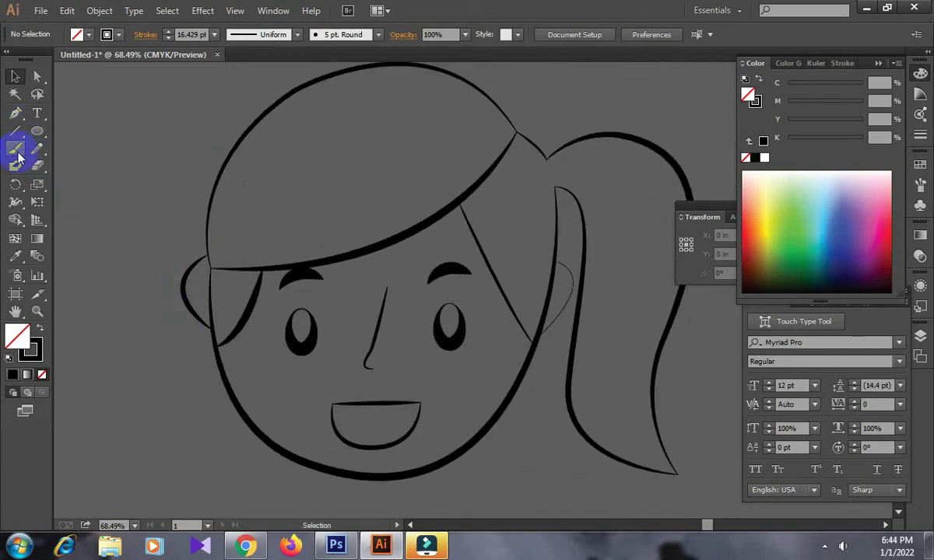
{"action": "left_click", "coordinate": [16, 201]}
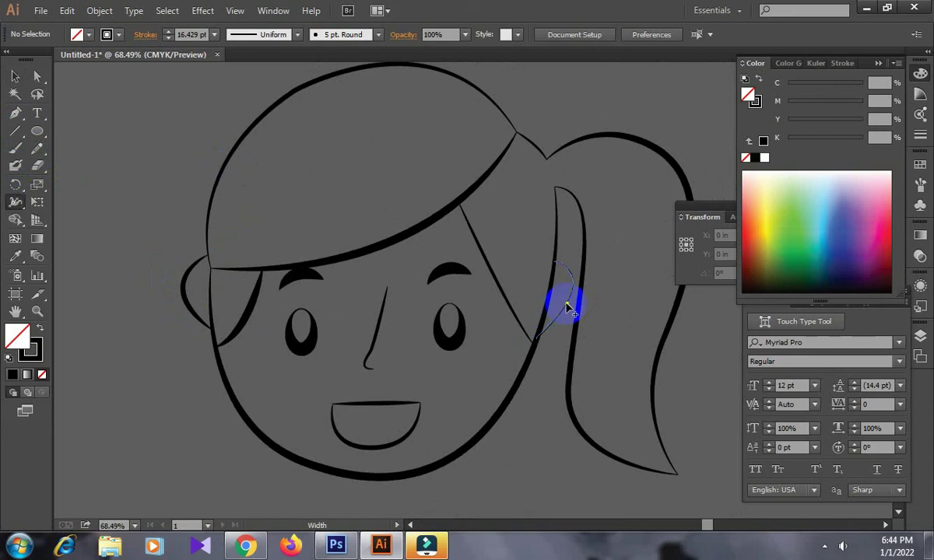
{"action": "mouse_move", "coordinate": [567, 305]}
{"action": "left_mouse_down"}
{"action": "mouse_move", "coordinate": [538, 386]}
{"action": "mouse_move", "coordinate": [535, 371]}
{"action": "left_mouse_up"}
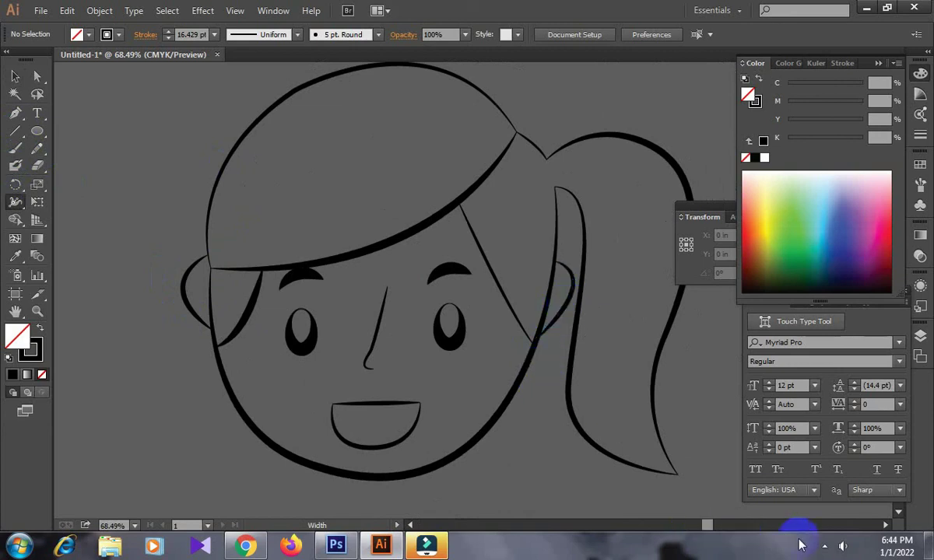
{"action": "left_click", "coordinate": [825, 547]}
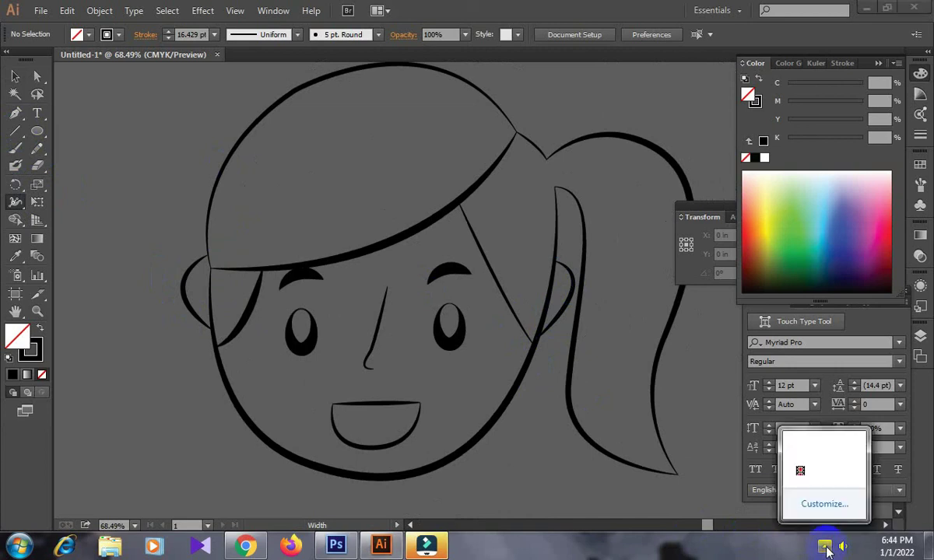
{"action": "left_click", "coordinate": [801, 470]}
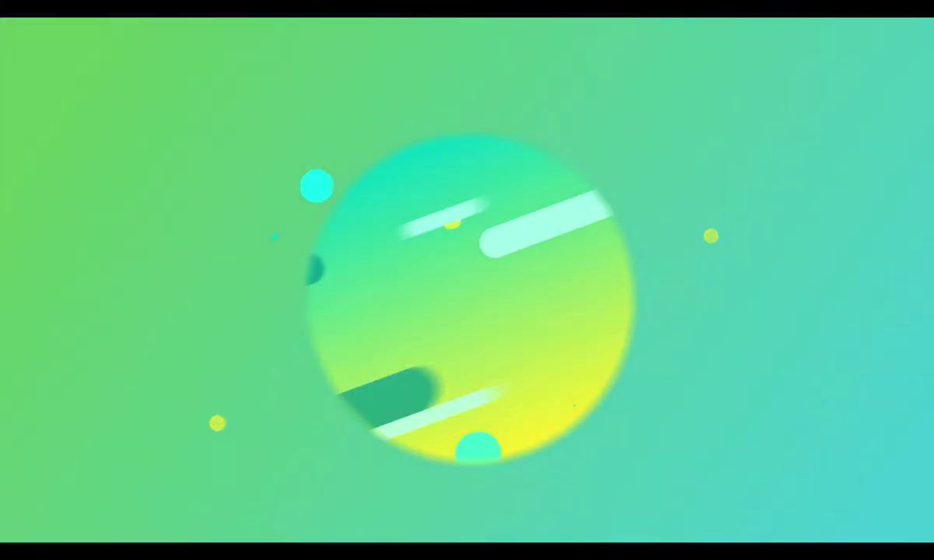